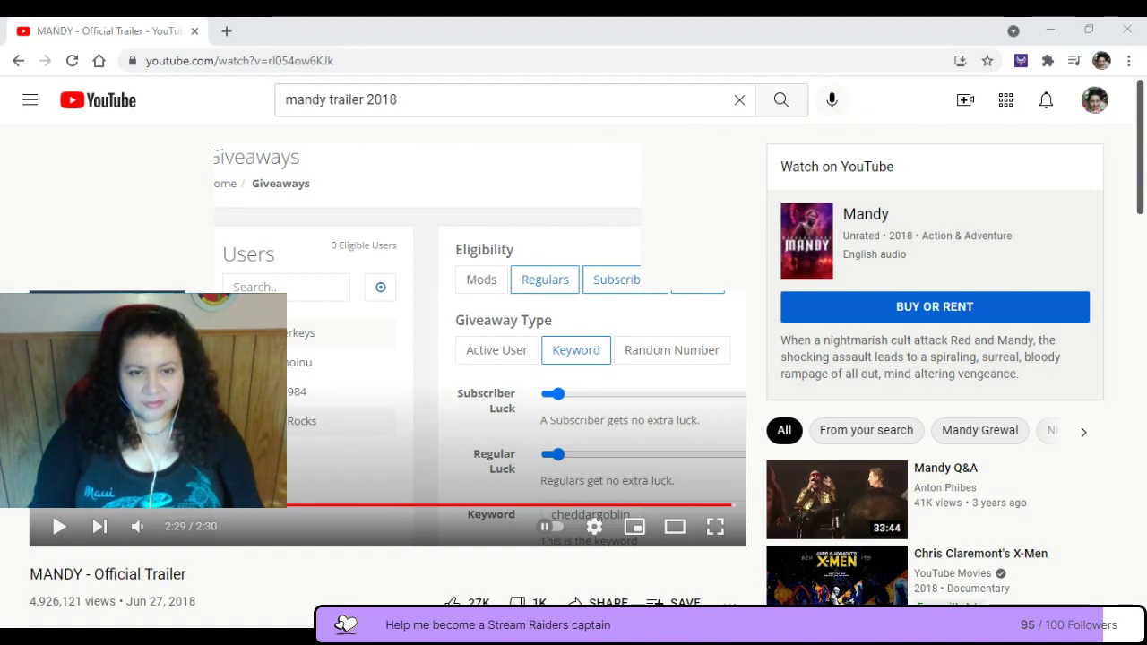
- Switch to Paint, paste the copied turtle image and move it to the middle of the blank canvas
key("alt+Tab")
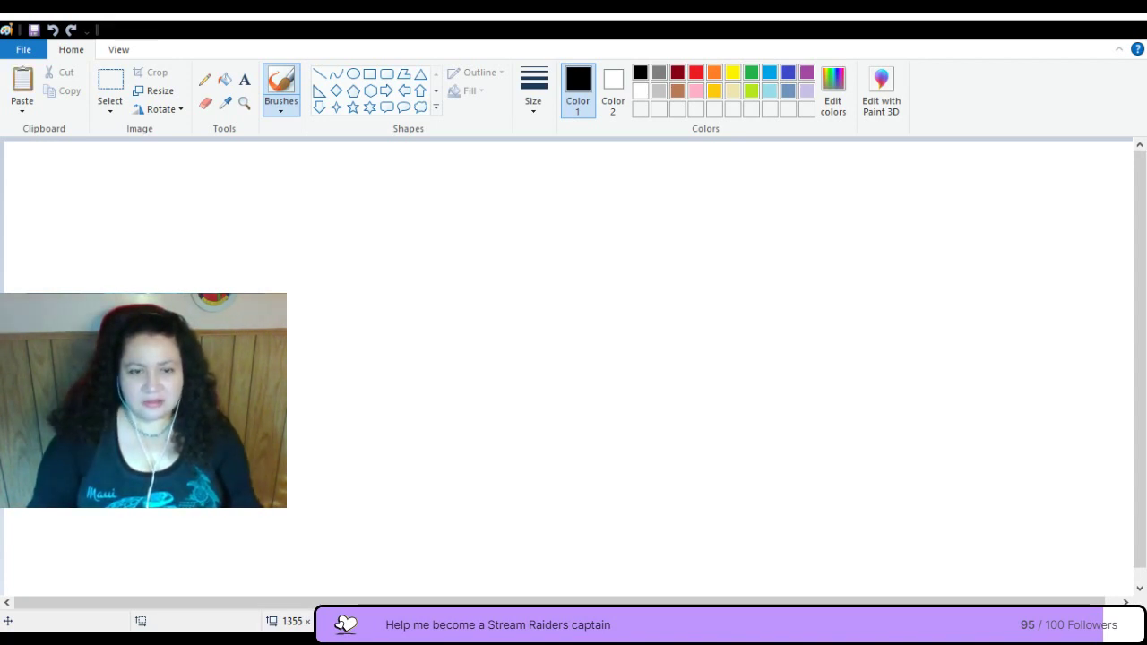
key("ctrl+v")
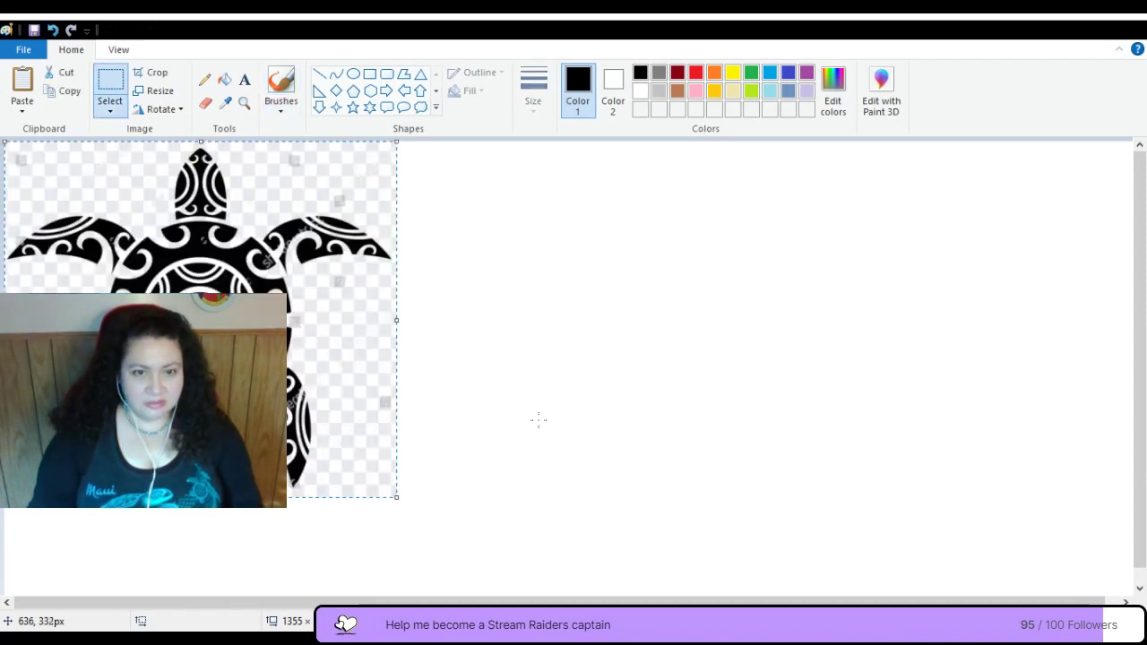
left_click_drag(211, 263, 262, 263)
left_click_drag(215, 305, 517, 314)
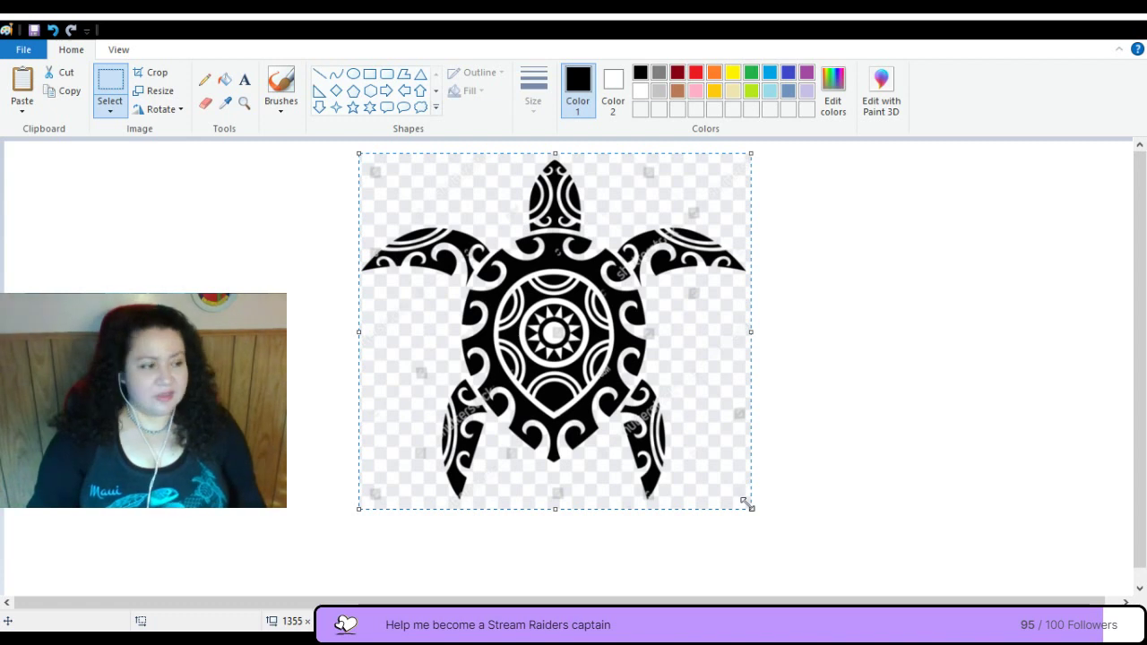
- Enlarge the pasted turtle image to about 567 × 559 px
left_click_drag(745, 502, 821, 591)
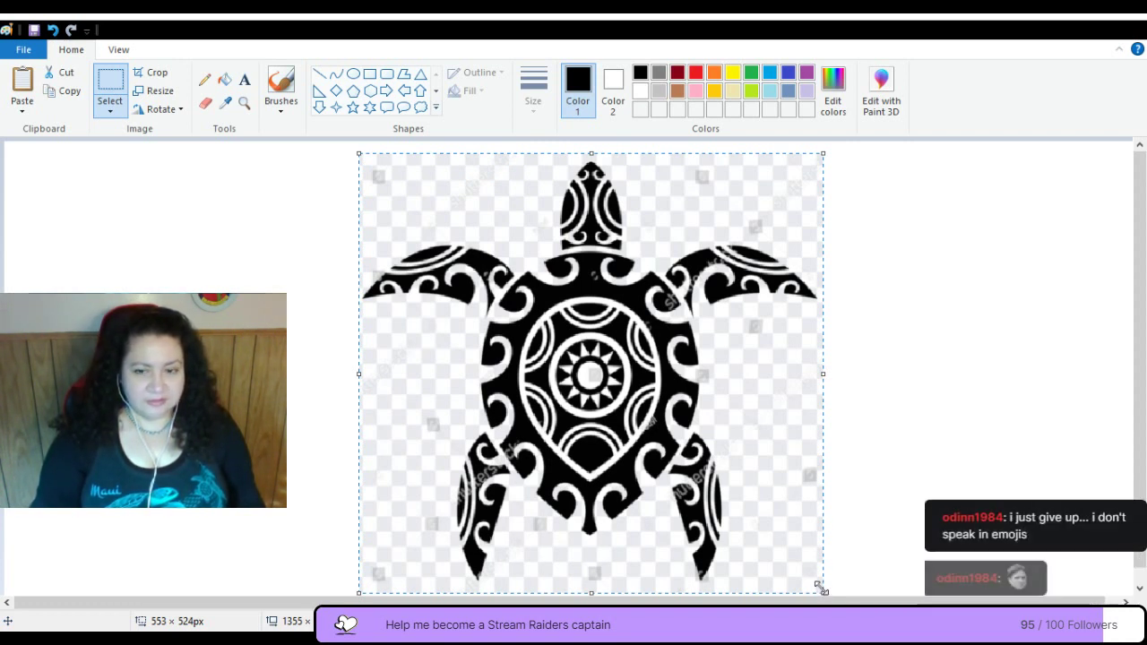
left_click_drag(821, 589, 819, 596)
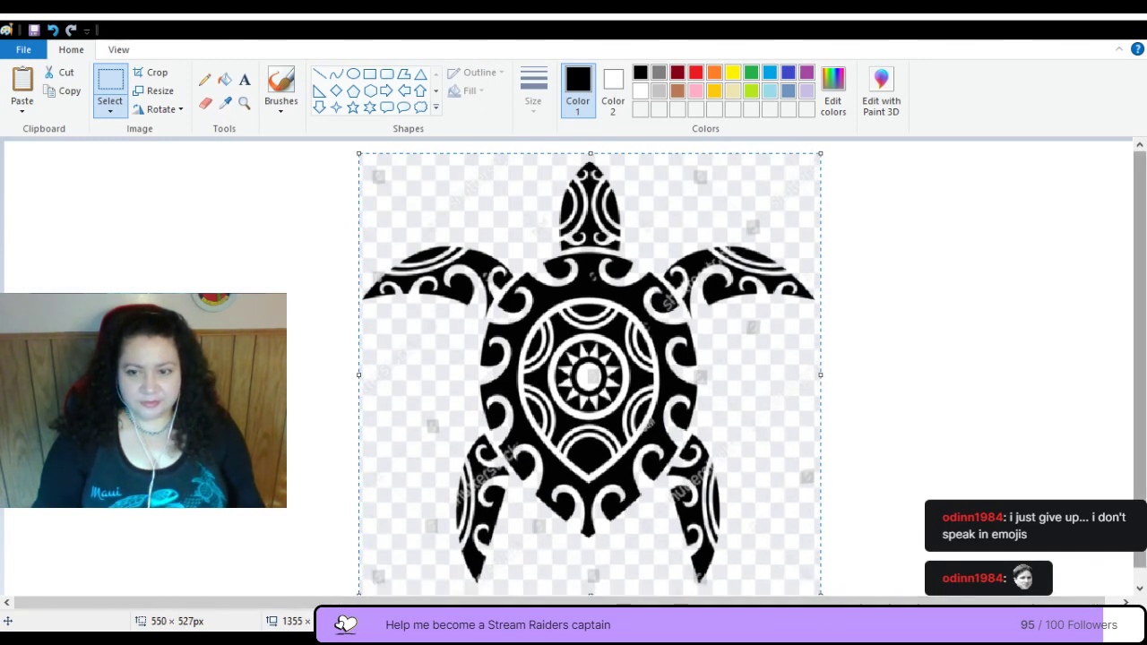
scroll(1144, 554, "down", 2)
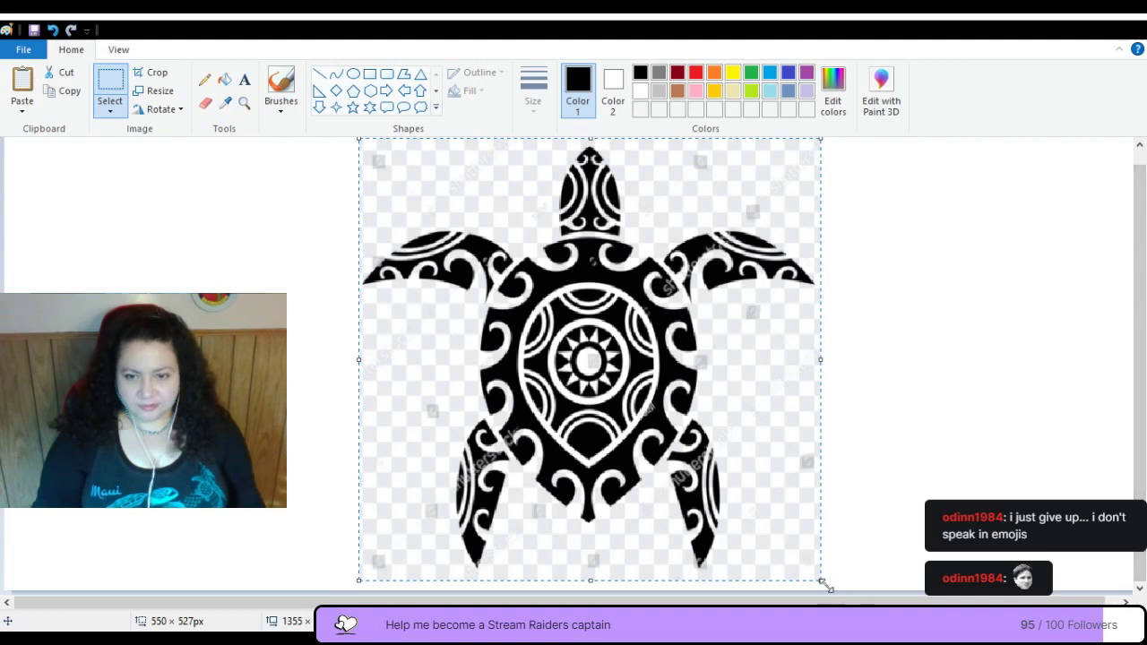
left_click_drag(821, 582, 835, 605)
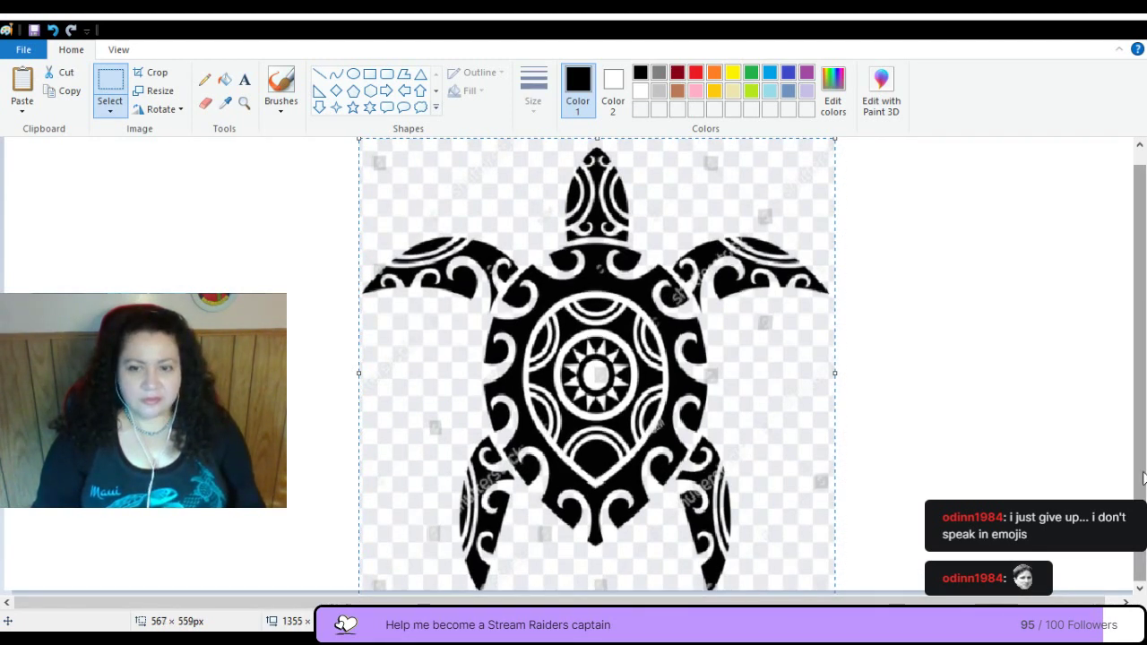
mouse_move(1143, 477)
left_mouse_down()
mouse_move(1145, 458)
mouse_move(1144, 471)
left_mouse_up()
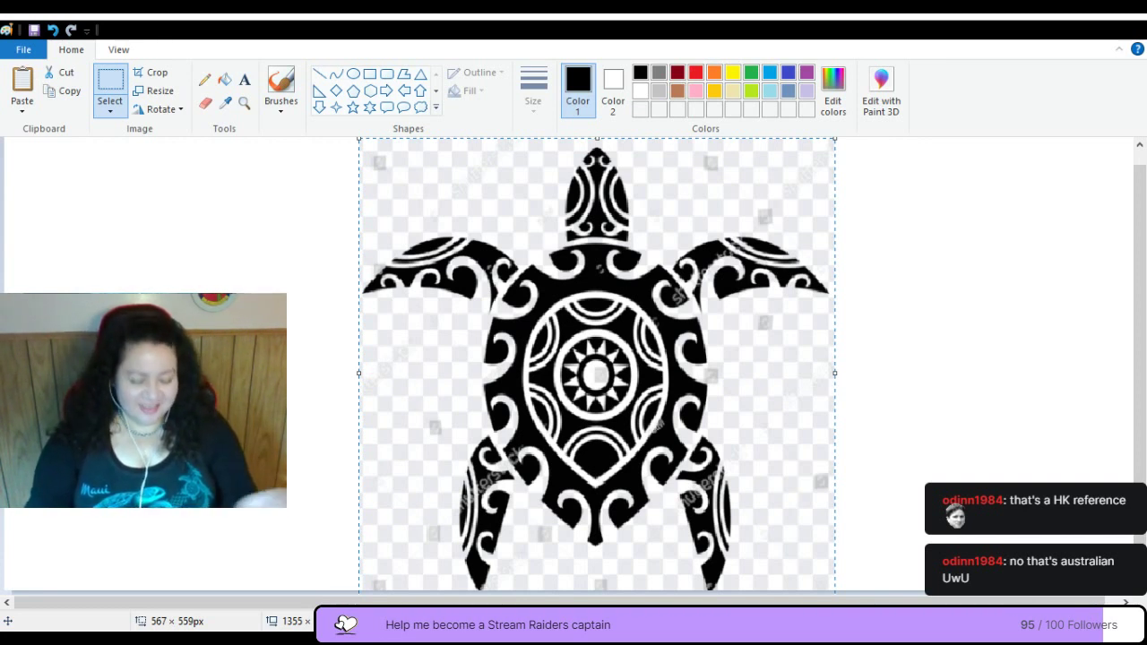
- Paste the red patterned heart image, try it over the turtle's shell and park it in the blank area beside the turtle
key("ctrl+v")
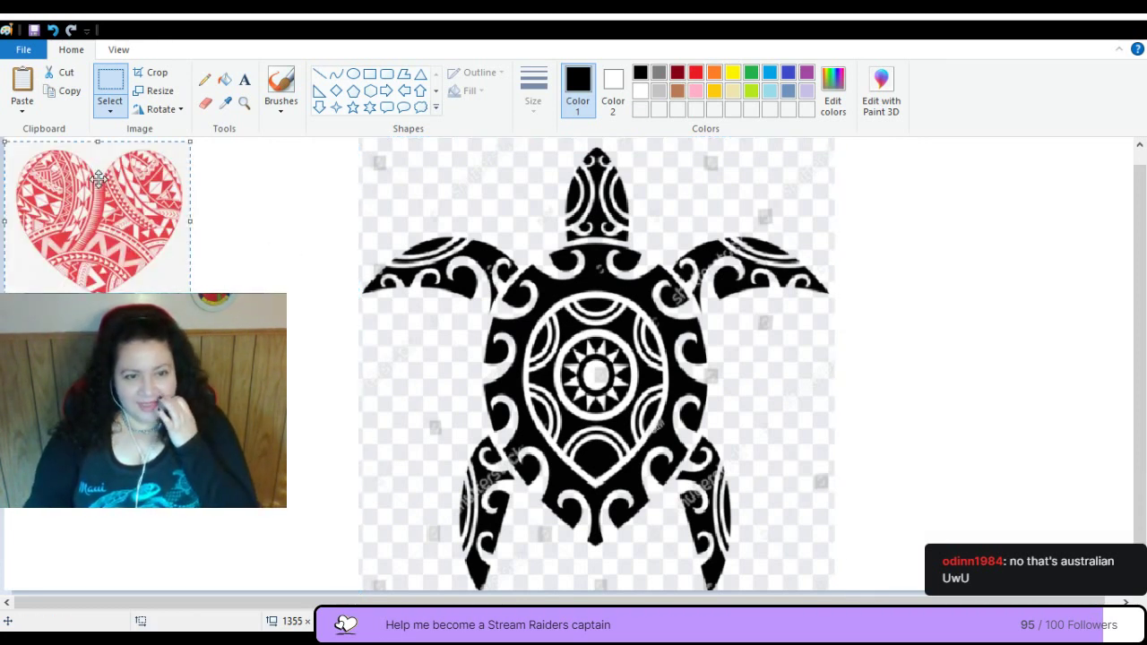
key("Escape")
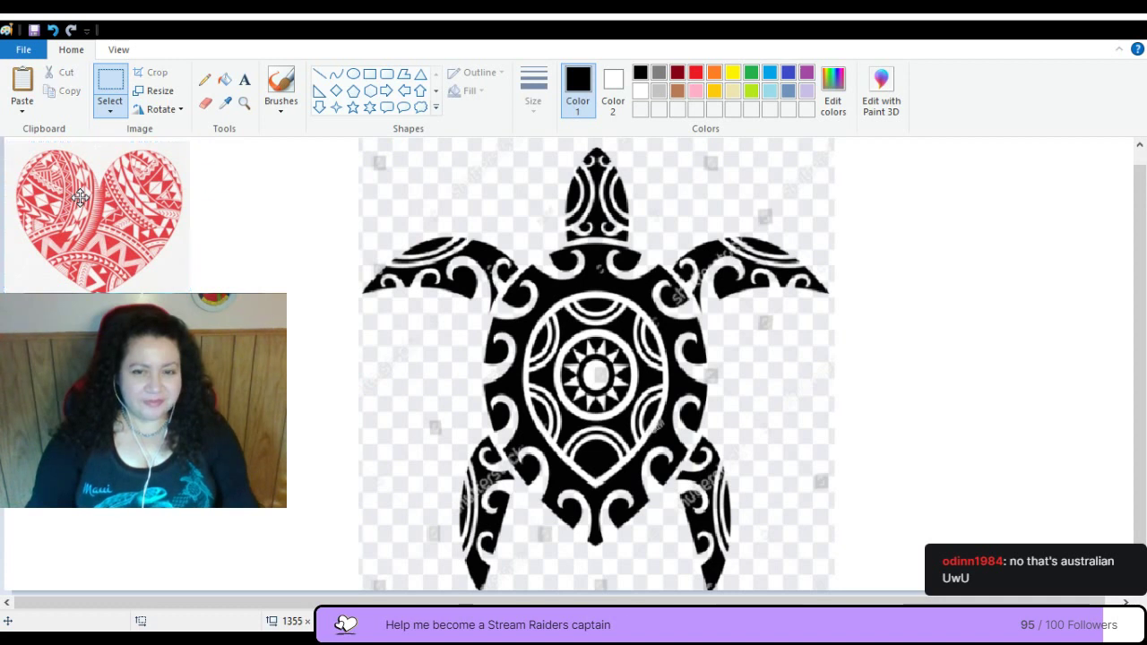
left_click_drag(81, 198, 578, 348)
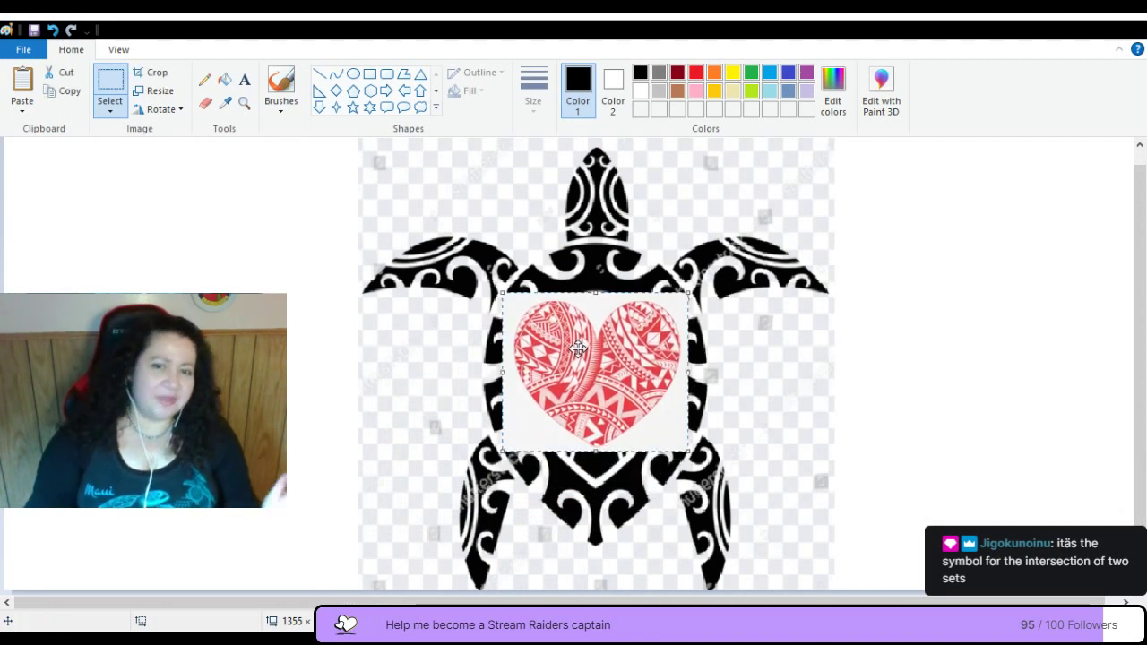
left_click_drag(578, 348, 179, 273)
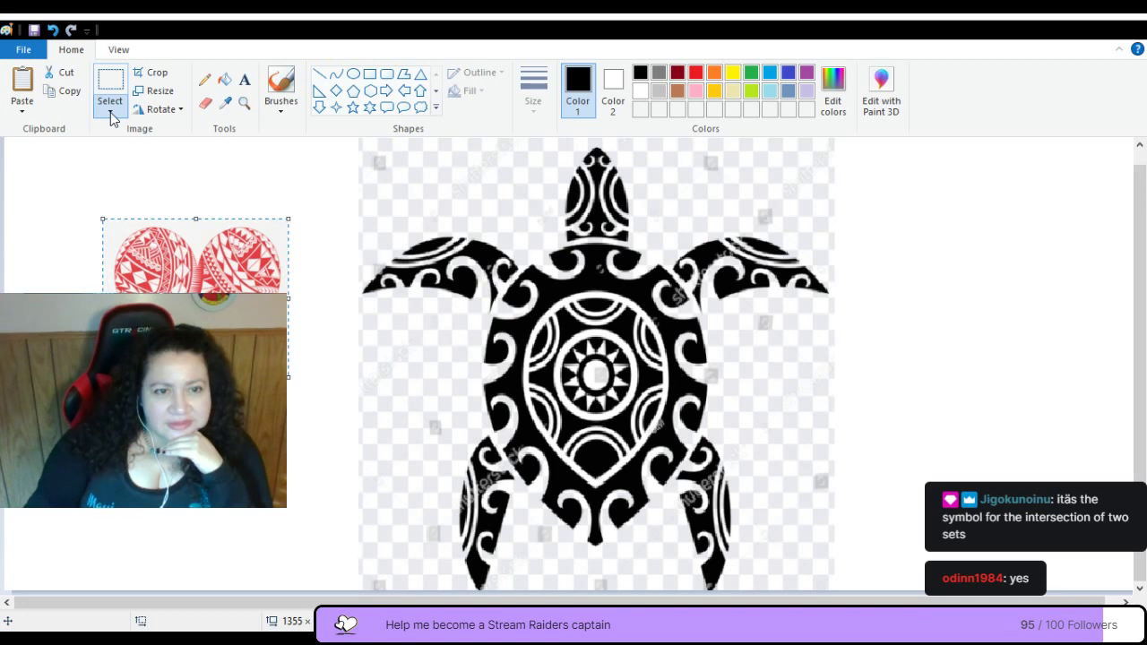
- Try cutting out the heart with a free-form selection and placing it on the turtle's shell, and undo the placement
left_click(107, 170)
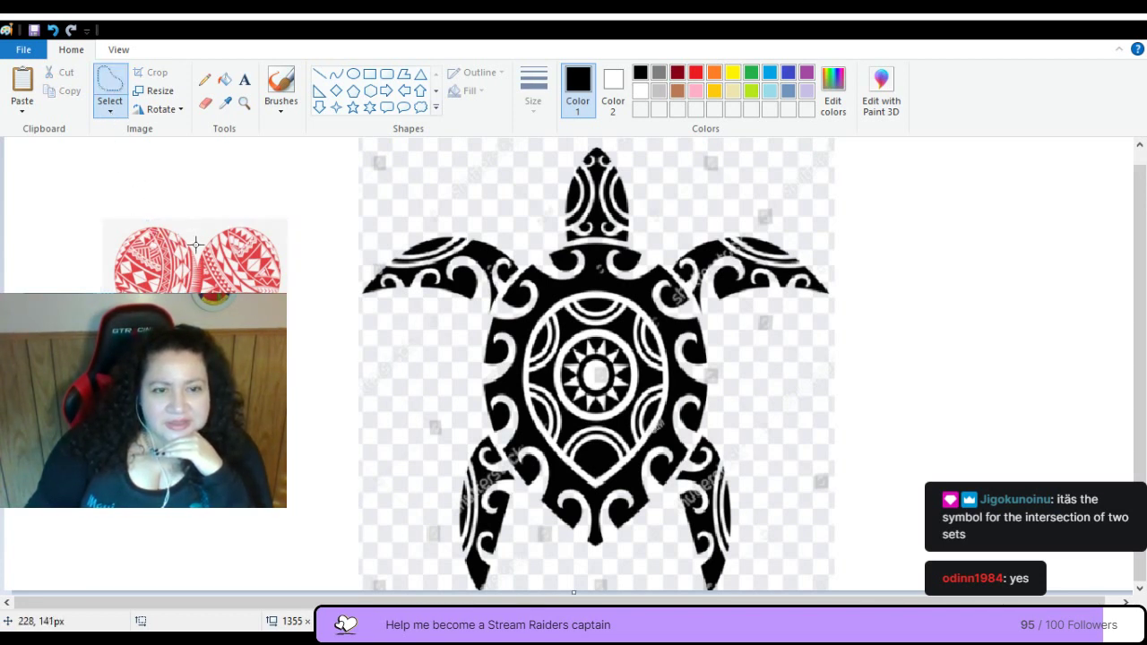
left_click_drag(198, 254, 175, 221)
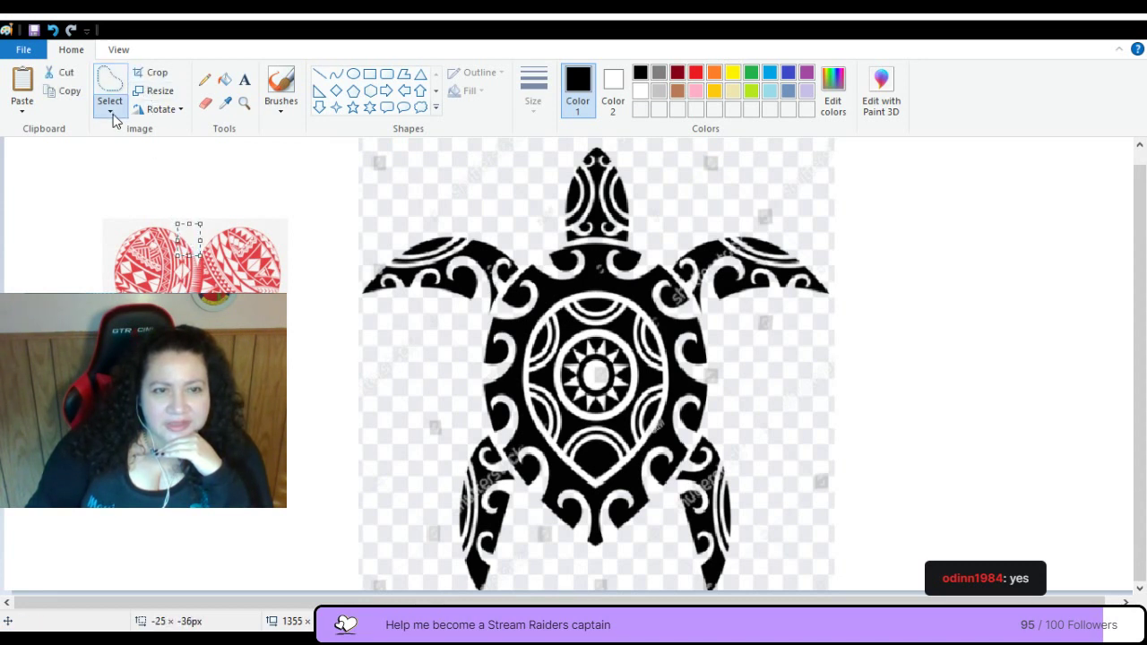
left_click(120, 170)
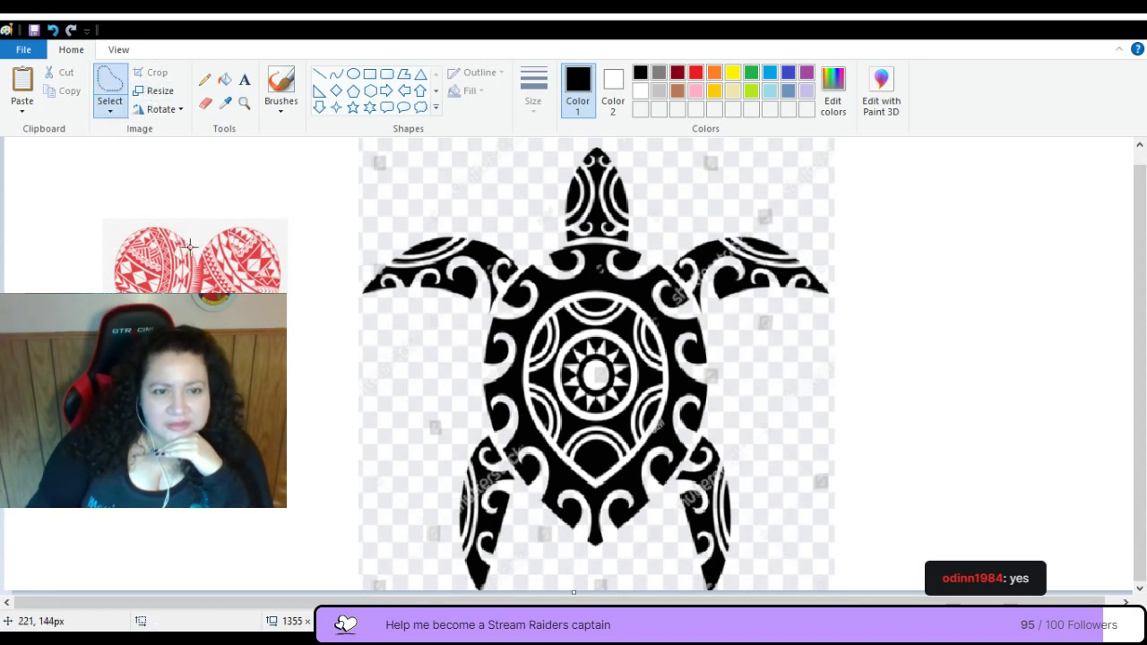
mouse_move(198, 258)
left_mouse_down()
mouse_move(164, 221)
mouse_move(131, 222)
mouse_move(83, 297)
mouse_move(160, 374)
mouse_move(194, 388)
mouse_move(241, 374)
left_mouse_up()
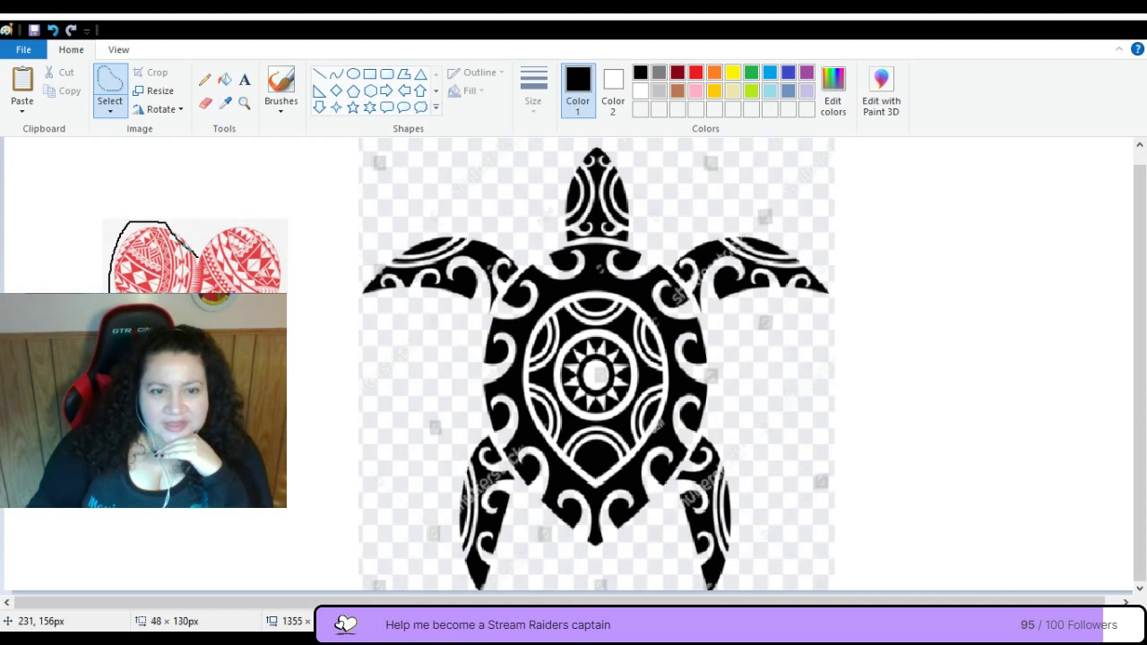
mouse_move(273, 314)
left_mouse_down()
mouse_move(293, 248)
mouse_move(281, 230)
mouse_move(241, 217)
mouse_move(199, 244)
mouse_move(233, 300)
mouse_move(379, 315)
mouse_move(463, 343)
mouse_move(577, 385)
left_mouse_up()
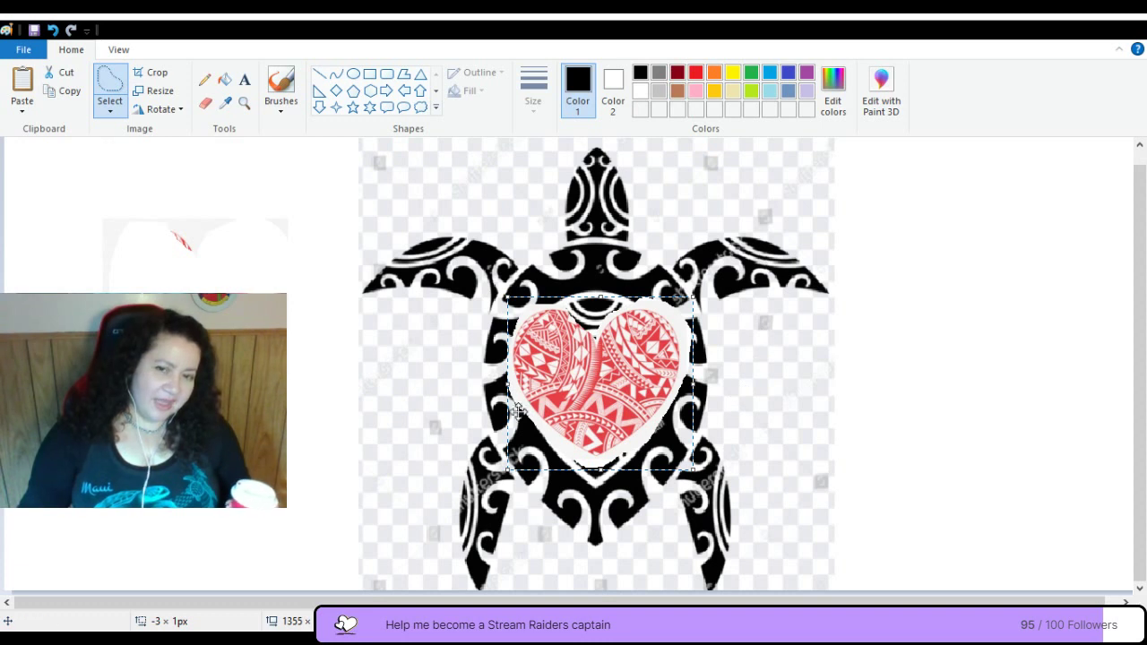
left_click(1040, 386)
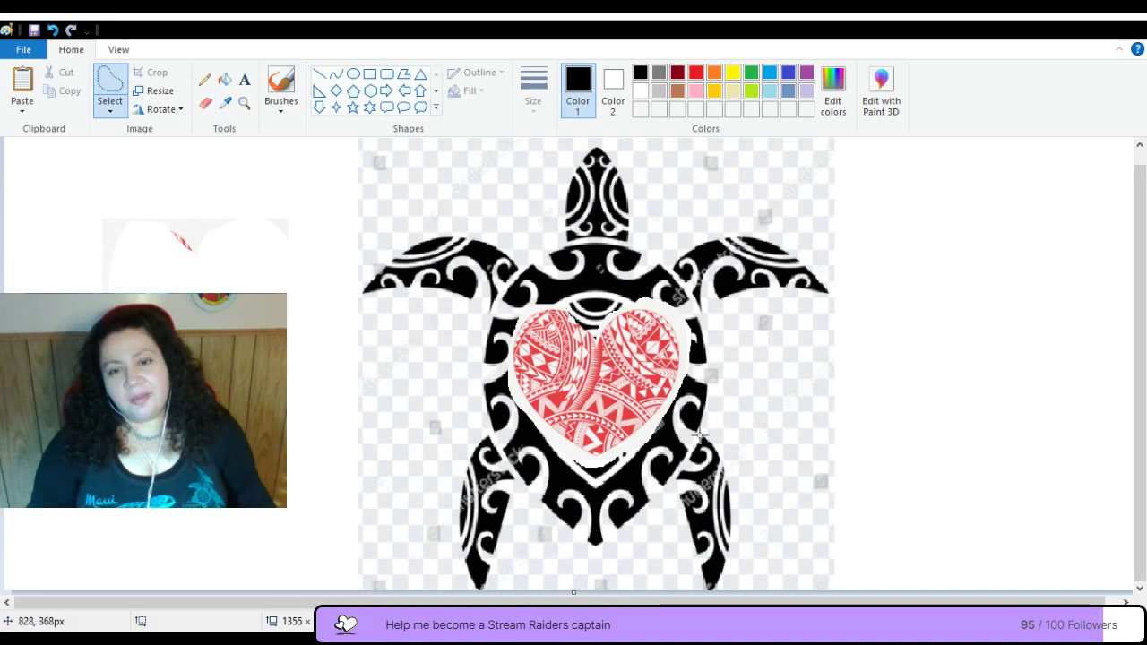
left_click(52, 29)
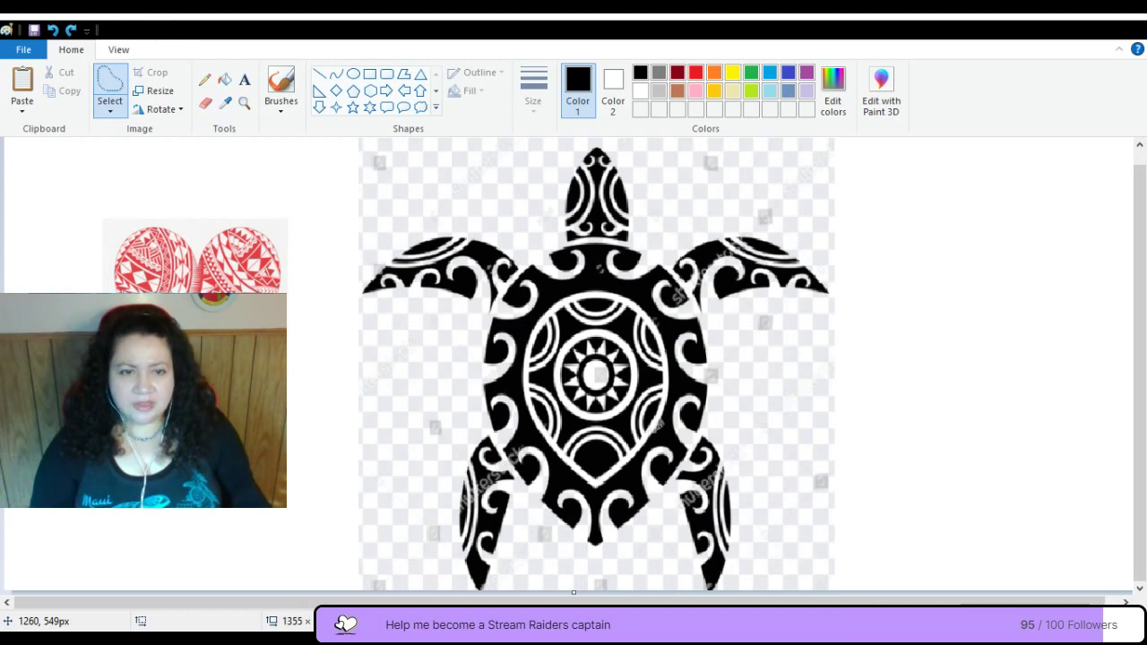
- Paste the flower image, enlarge it to about 277 × 252 px and place it in the blank area on the turtle's other side
key("ctrl+v")
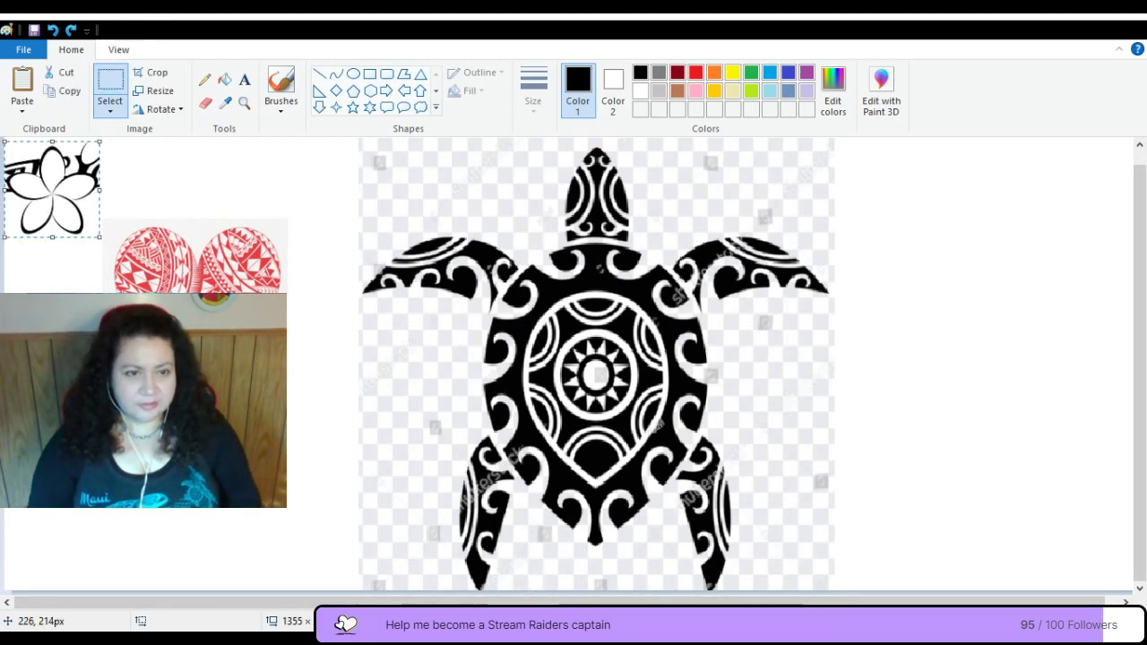
left_click_drag(41, 211, 95, 305)
key("Delete")
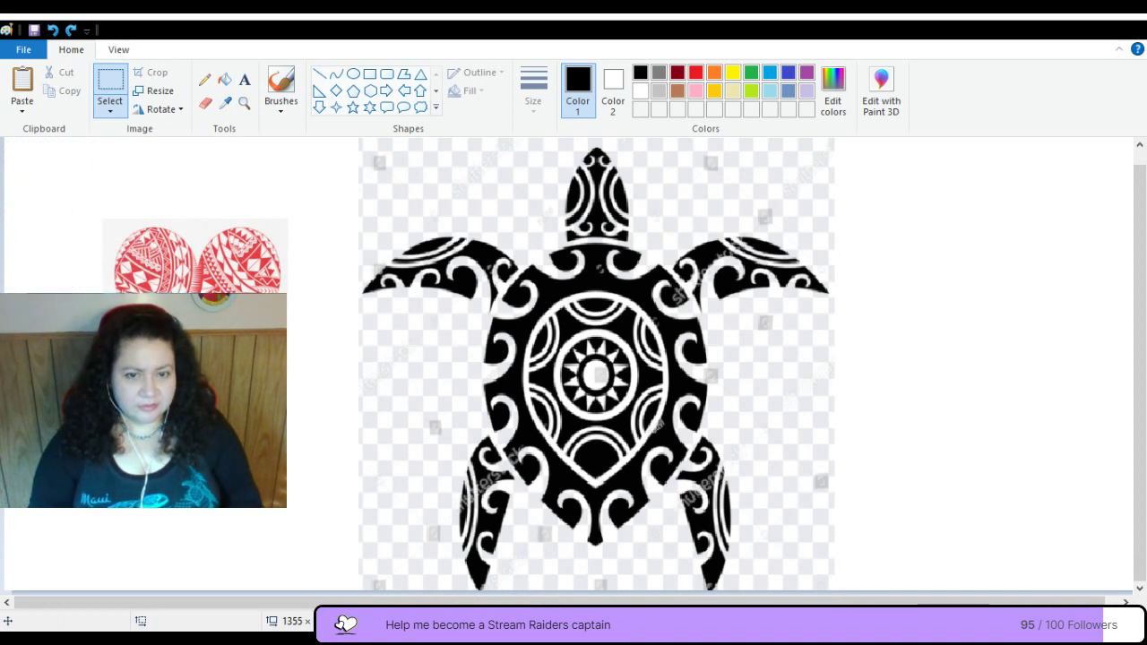
key("ctrl+a")
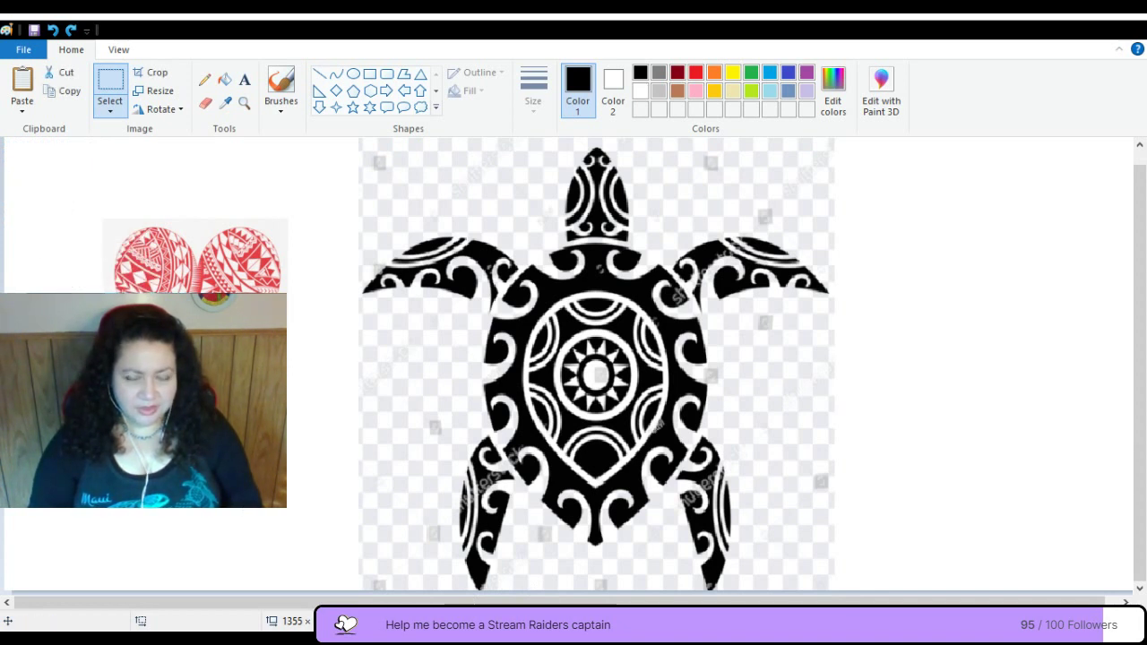
left_click_drag(144, 388, 343, 567)
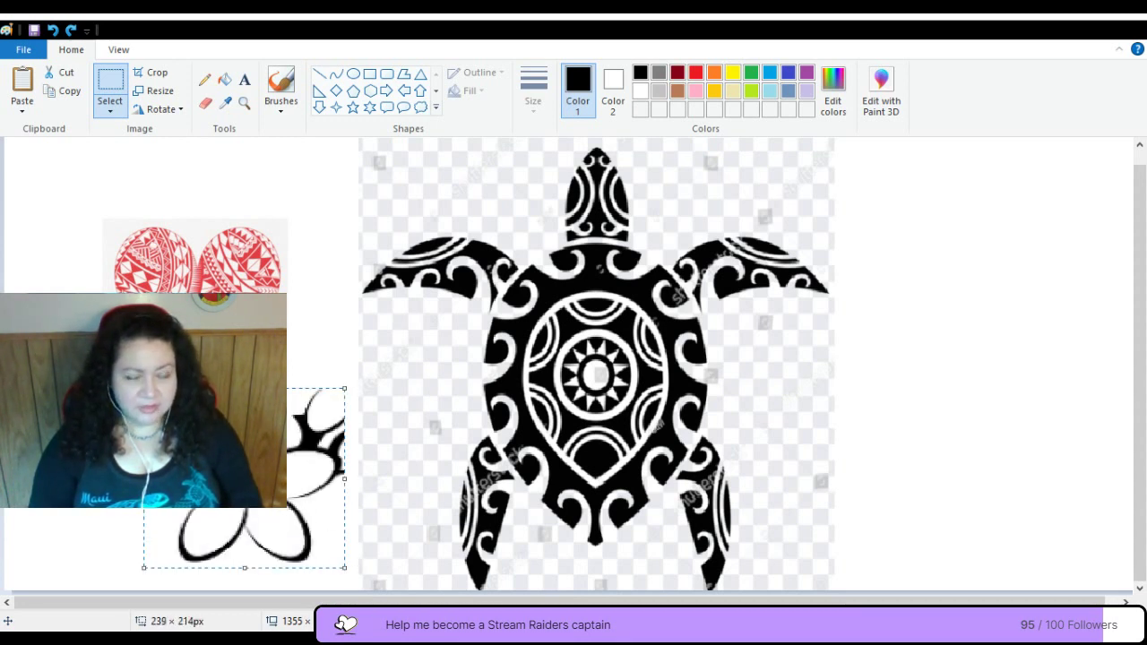
left_click_drag(191, 479, 966, 289)
left_click_drag(1056, 371, 1089, 405)
mouse_move(1033, 341)
left_mouse_down()
mouse_move(894, 258)
mouse_move(835, 284)
mouse_move(772, 380)
mouse_move(686, 383)
mouse_move(663, 391)
mouse_move(655, 416)
mouse_move(1016, 358)
mouse_move(1019, 327)
left_mouse_up()
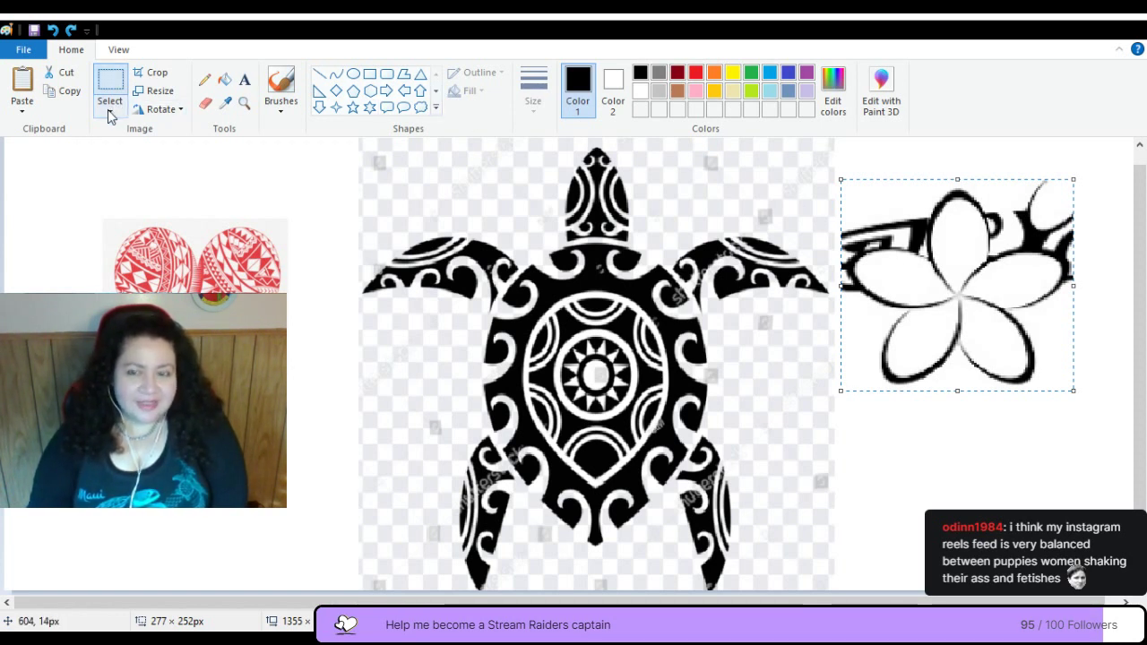
- Cut out the flower along its petals with a free-form selection and place it over the middle of the turtle's shell
left_click(105, 176)
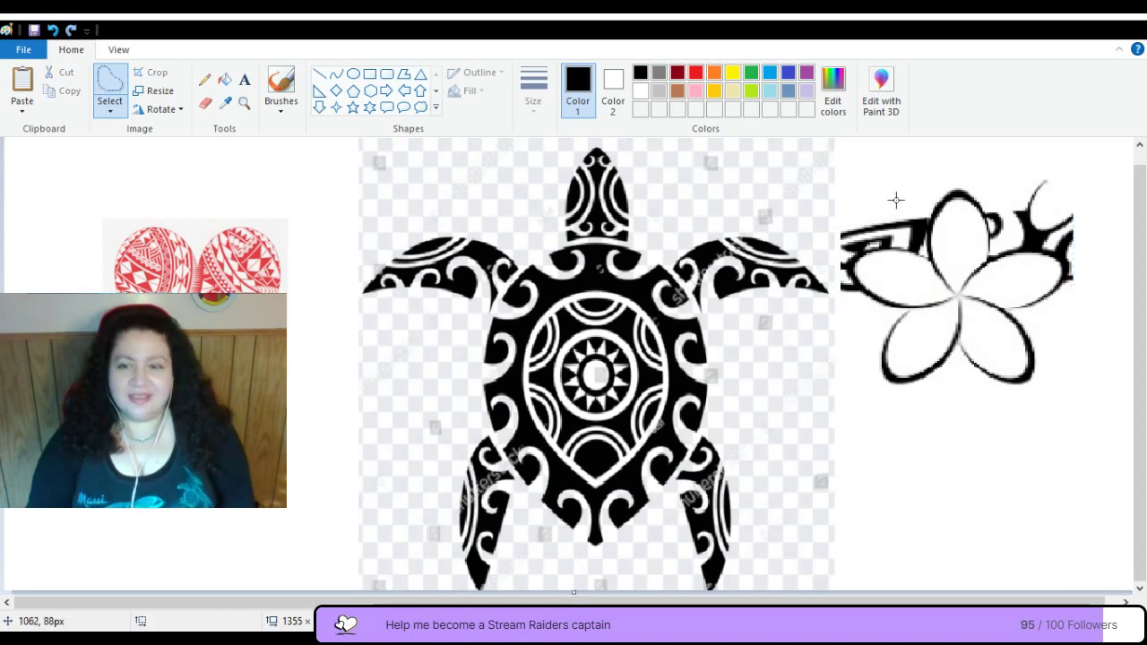
left_click(926, 256)
mouse_move(926, 255)
left_mouse_down()
mouse_move(932, 196)
mouse_move(978, 188)
left_mouse_up()
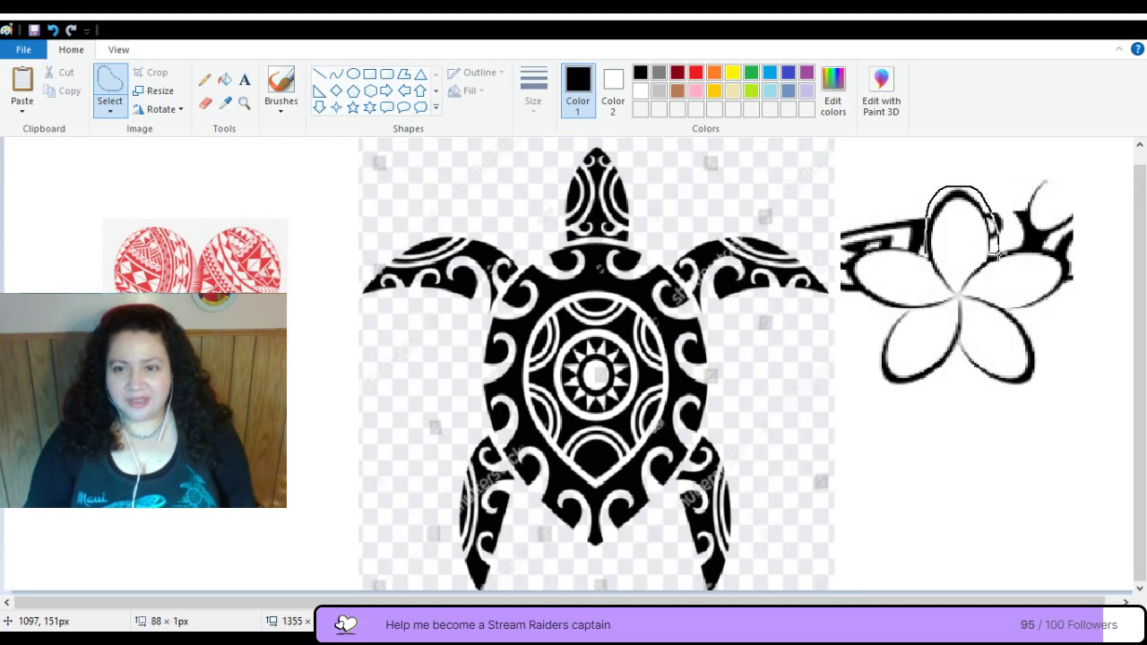
left_click_drag(1038, 247, 1076, 258)
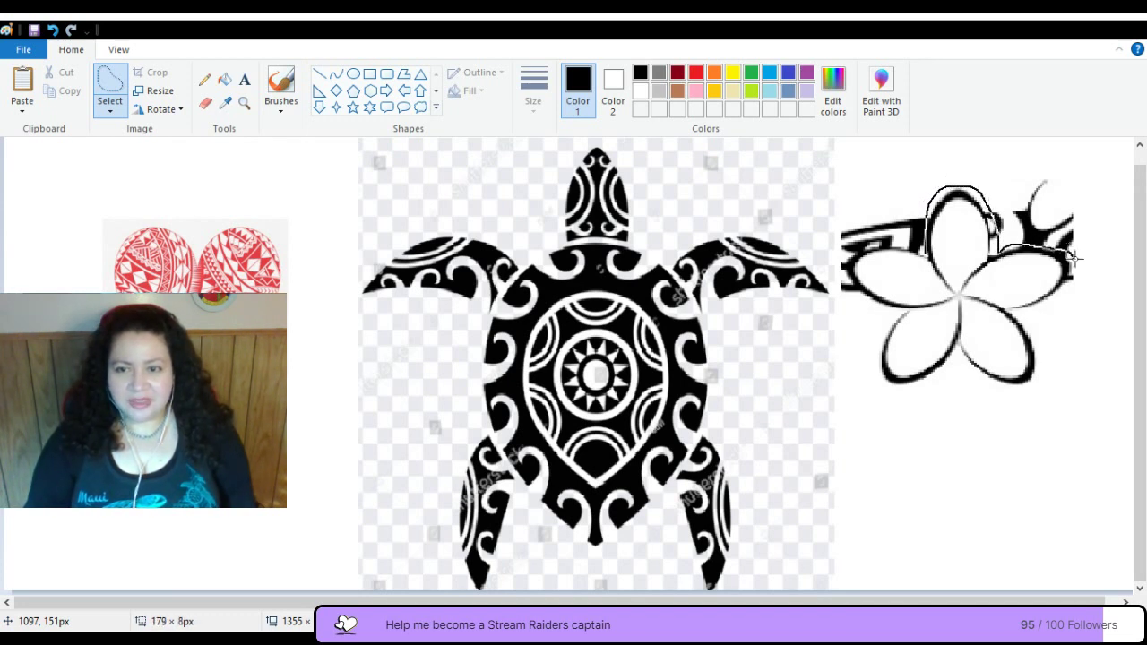
mouse_move(1064, 309)
left_mouse_down()
mouse_move(1013, 313)
mouse_move(1041, 336)
mouse_move(1037, 390)
mouse_move(991, 389)
mouse_move(966, 374)
mouse_move(961, 350)
mouse_move(956, 364)
mouse_move(897, 384)
mouse_move(877, 333)
mouse_move(891, 309)
mouse_move(853, 287)
mouse_move(848, 245)
left_mouse_up()
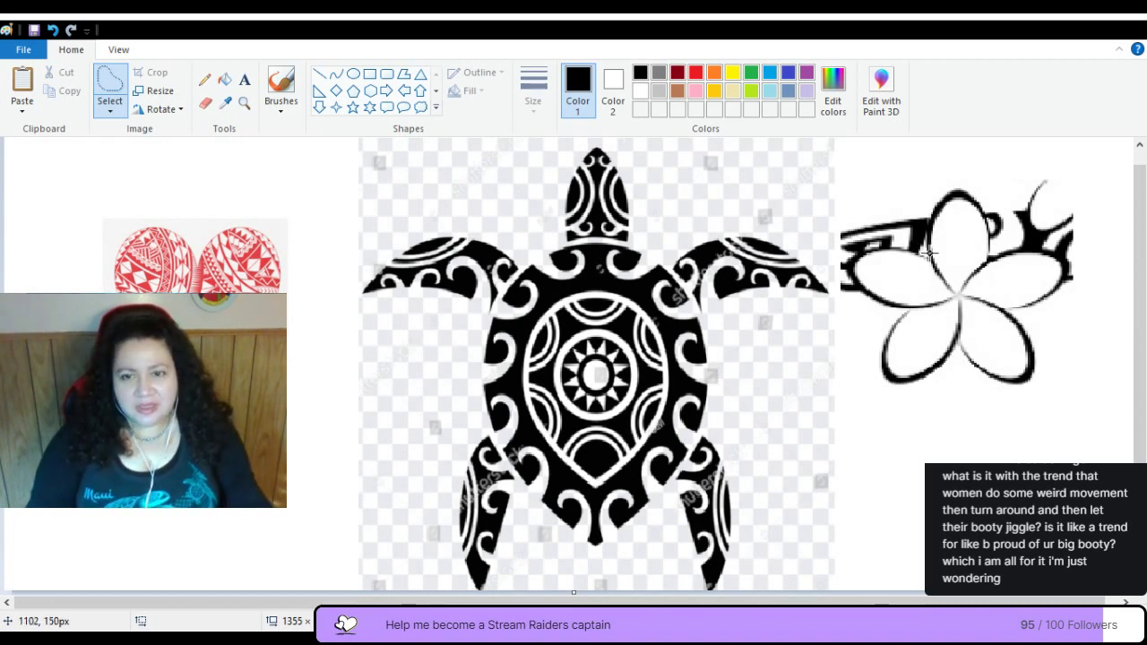
mouse_move(930, 258)
left_mouse_down()
mouse_move(914, 235)
mouse_move(929, 189)
mouse_move(978, 187)
mouse_move(993, 202)
mouse_move(994, 256)
mouse_move(1020, 242)
mouse_move(1079, 265)
mouse_move(1067, 300)
mouse_move(1013, 313)
mouse_move(1030, 352)
mouse_move(961, 350)
mouse_move(932, 380)
mouse_move(887, 383)
mouse_move(870, 352)
mouse_move(892, 308)
mouse_move(850, 283)
mouse_move(841, 245)
mouse_move(921, 244)
left_mouse_up()
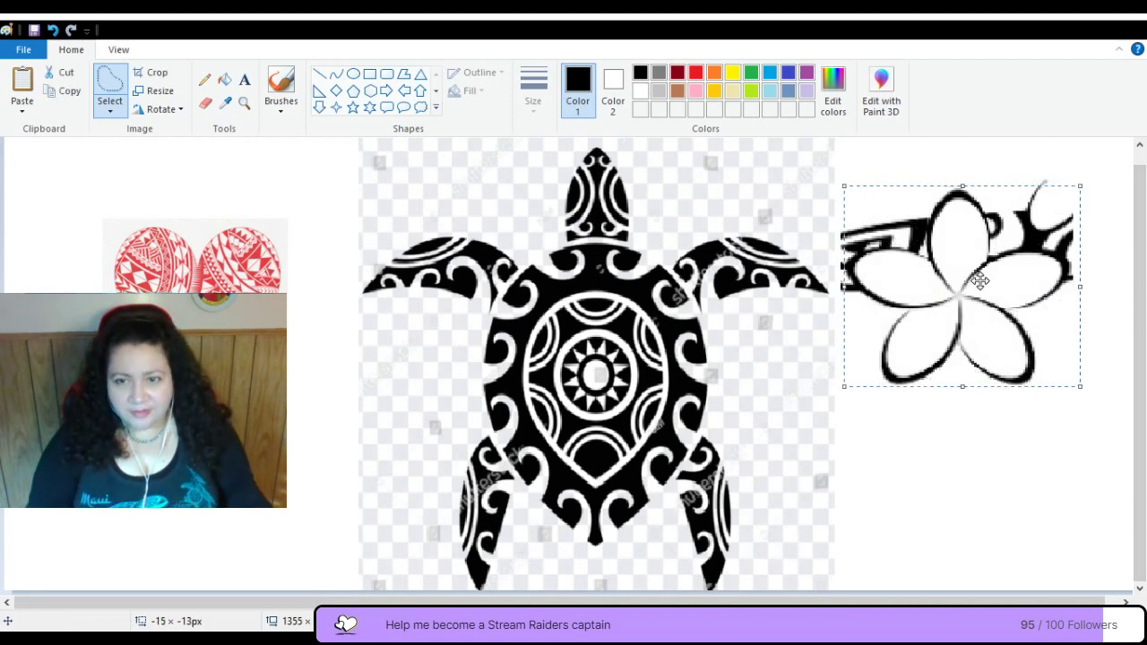
left_click_drag(1041, 296, 601, 365)
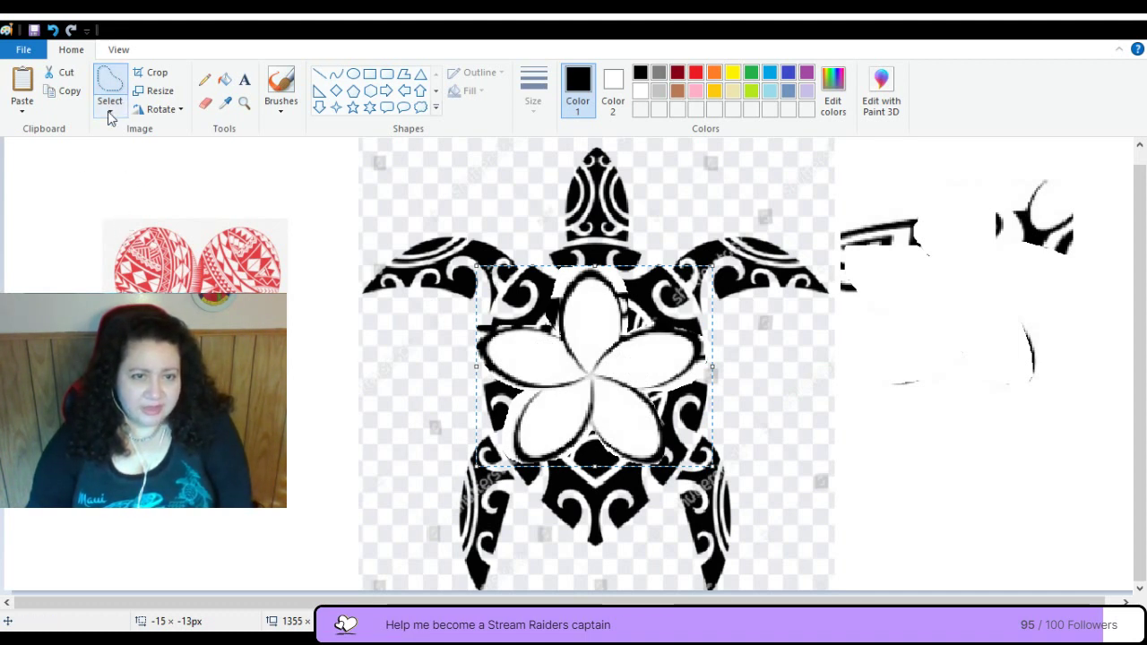
- Cut out the red heart along its outline with a free-form selection and shift it slightly off its original background
left_click(134, 171)
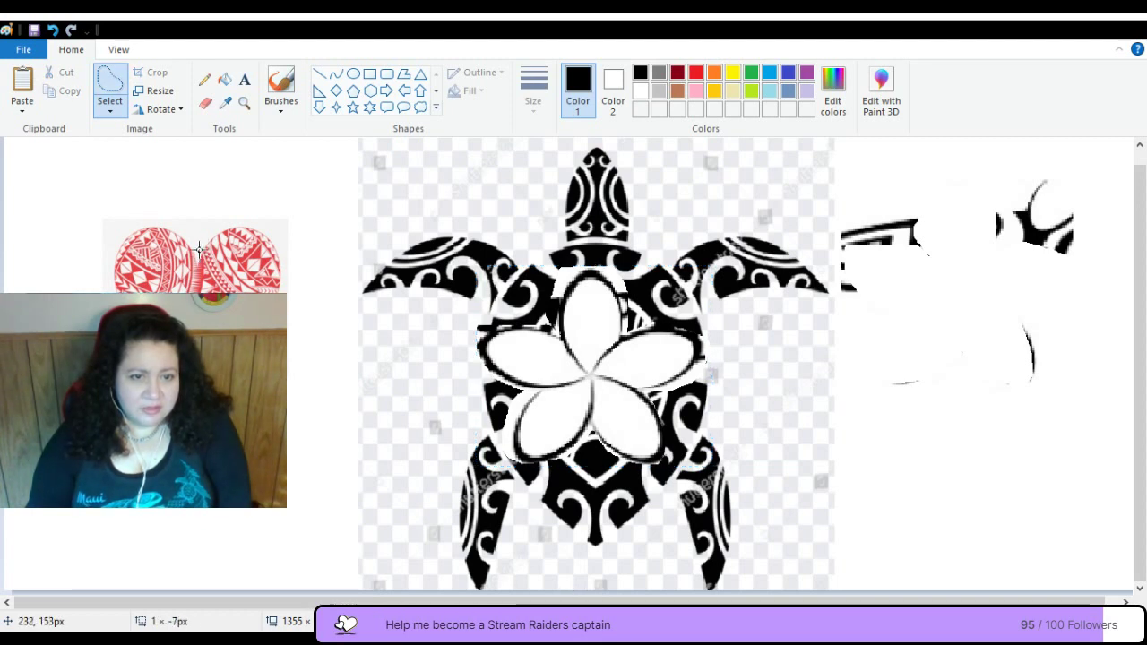
mouse_move(199, 249)
left_mouse_down()
mouse_move(179, 226)
mouse_move(138, 221)
mouse_move(108, 263)
mouse_move(106, 313)
left_mouse_up()
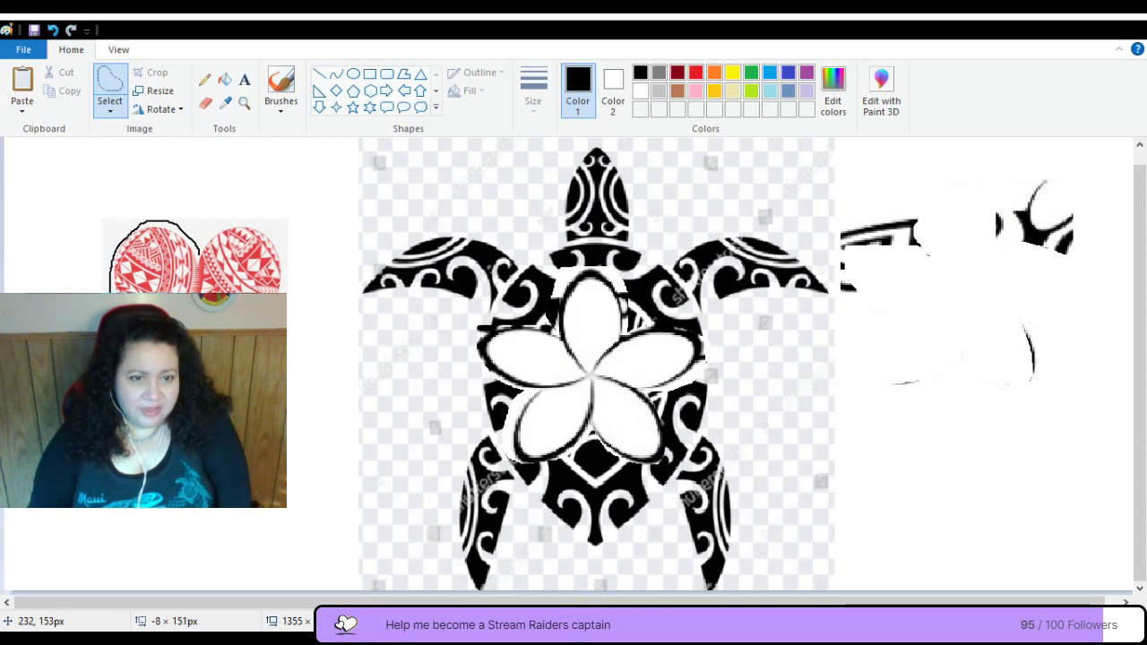
mouse_move(292, 311)
left_mouse_down()
mouse_move(294, 260)
mouse_move(275, 222)
left_mouse_up()
left_click_drag(208, 233, 201, 242)
left_click_drag(185, 285, 552, 389)
key("ctrl+z")
left_click_drag(182, 273, 156, 274)
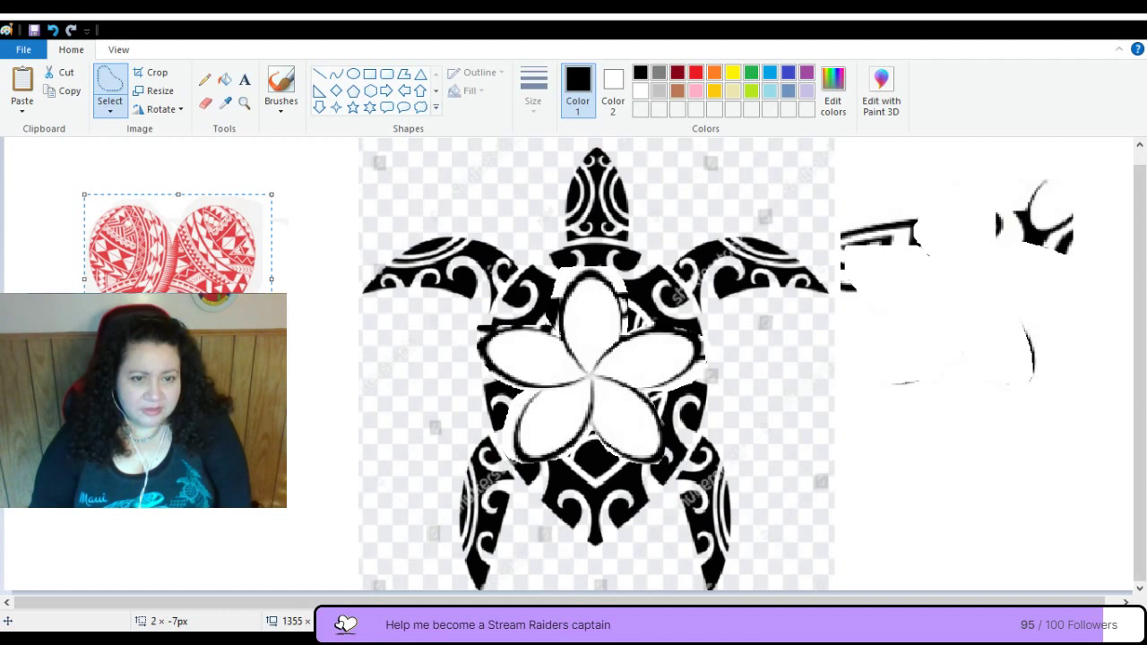
- Shrink the heart cut-out to about 91 × 91 px and place it at the centre of the flower
left_click_drag(75, 384, 240, 238)
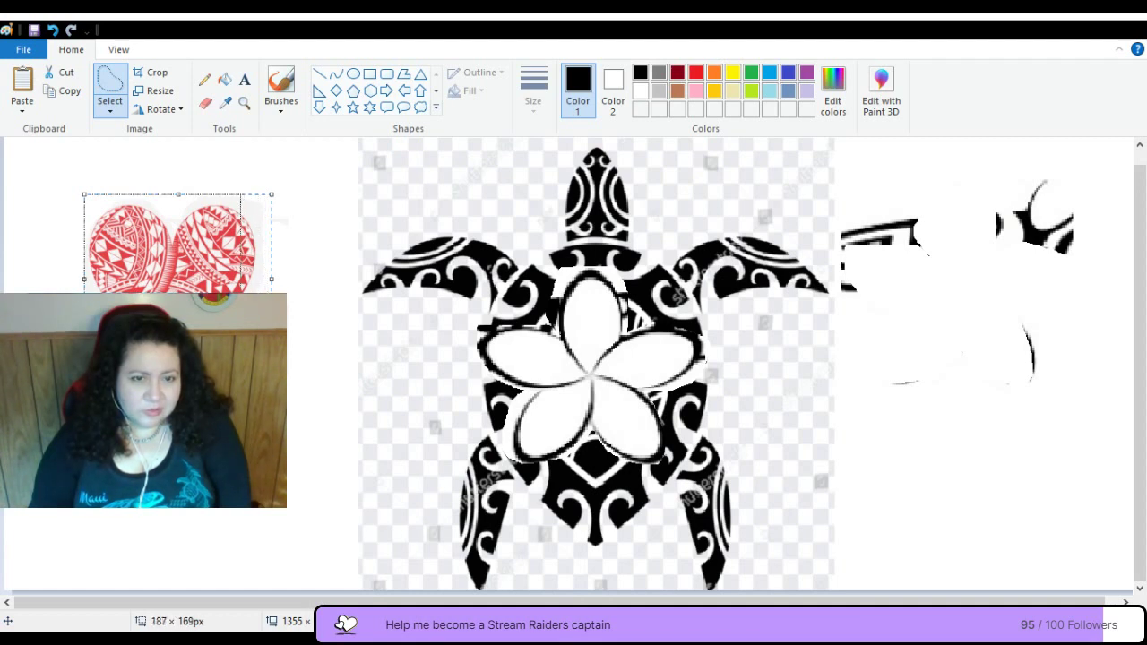
left_click_drag(271, 364, 166, 275)
left_click_drag(117, 229, 590, 377)
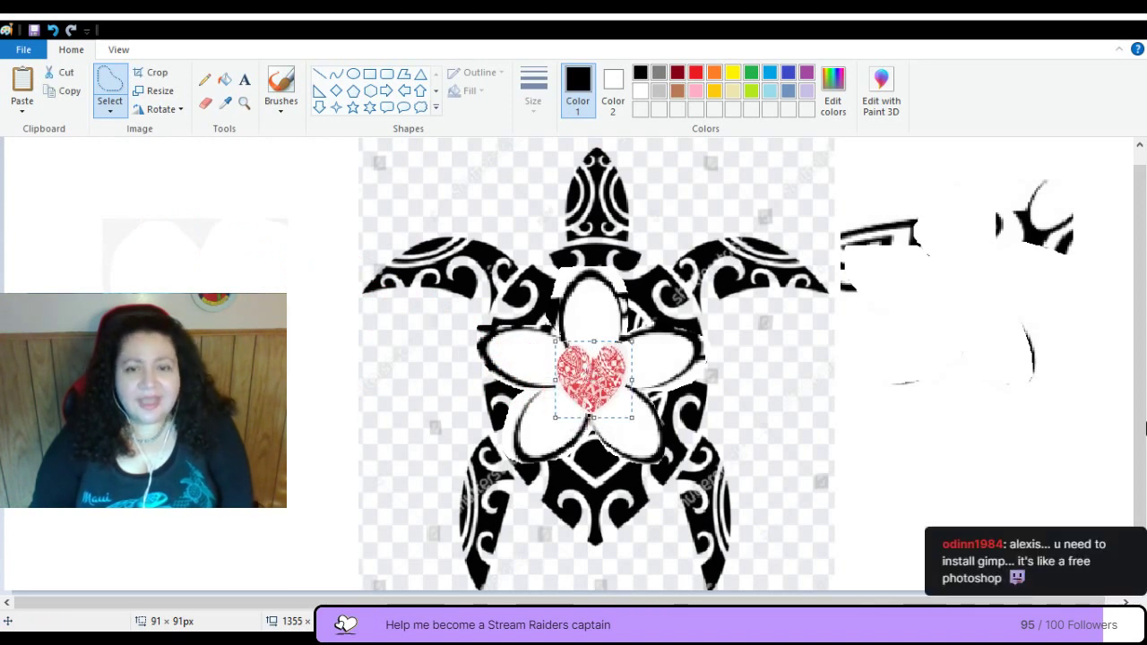
- Undo the placement of the heart and the flower cut-out, restoring the turtle's original shell
left_click(1050, 502)
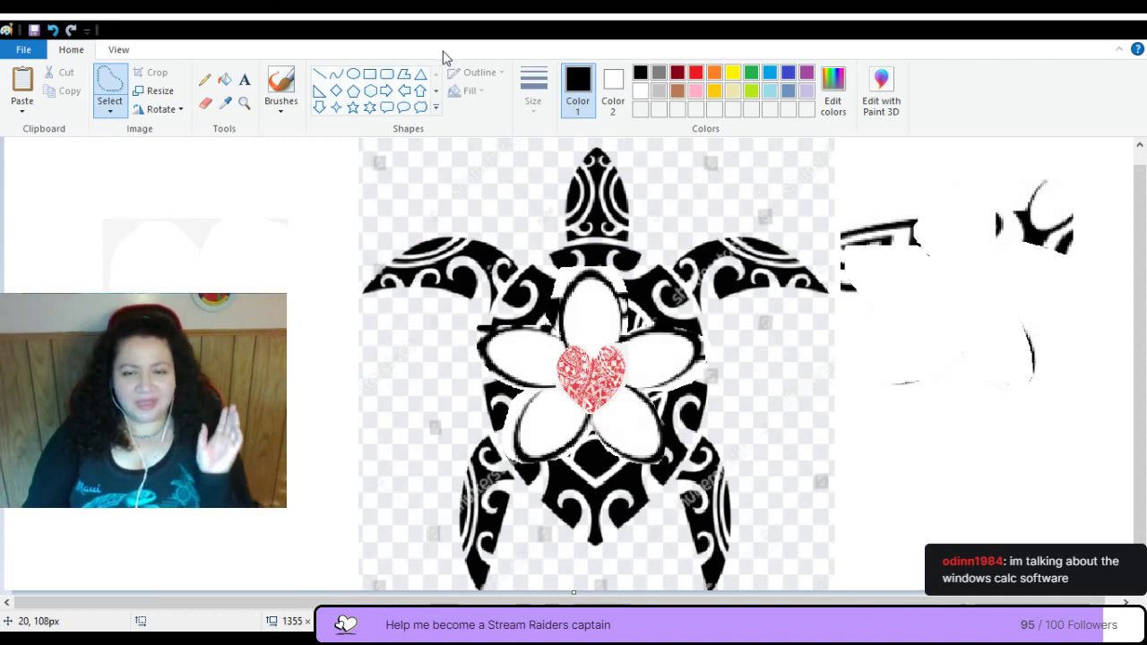
left_click(50, 34)
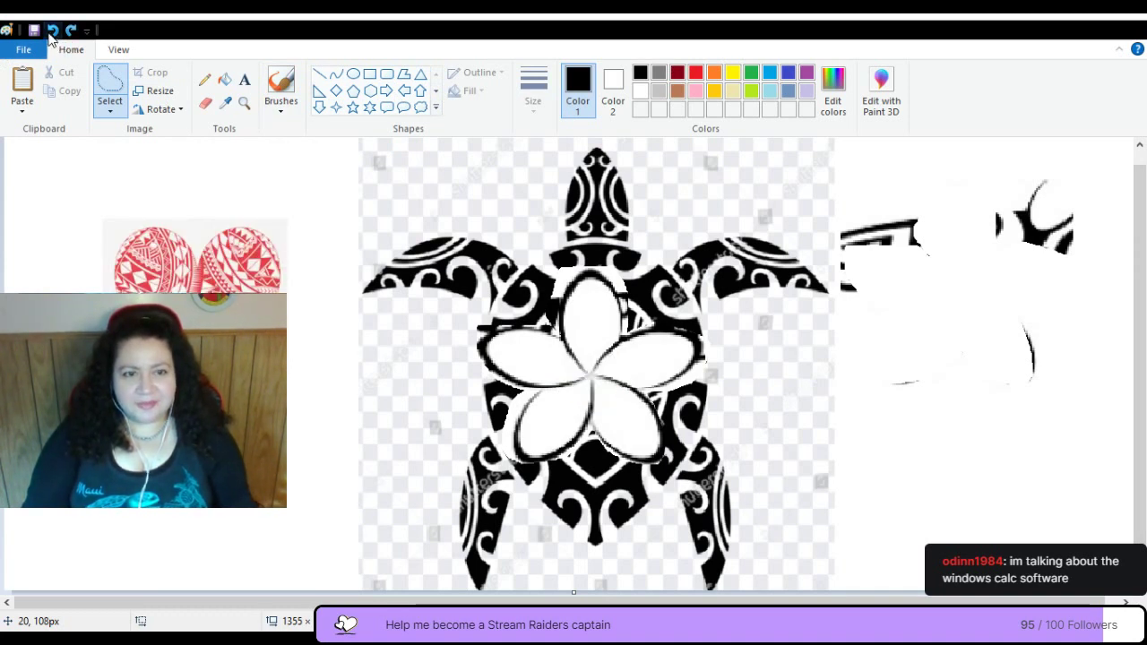
left_click(52, 32)
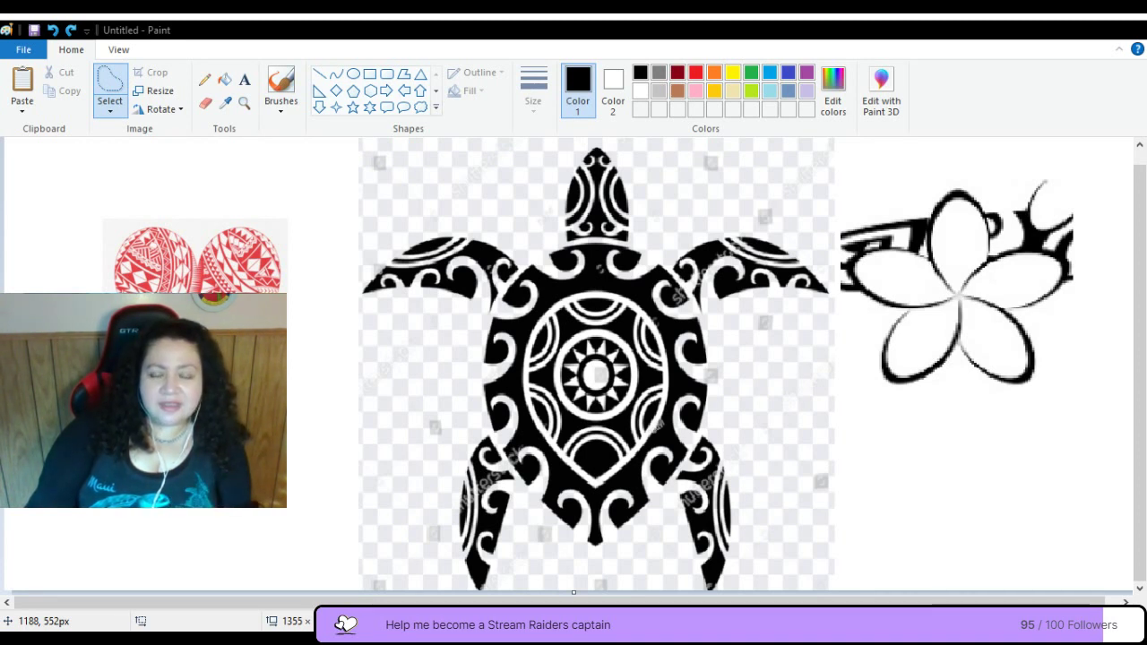
- Try the white flower photo over the flower drawing beside the turtle and undo the paste
key("ctrl+v")
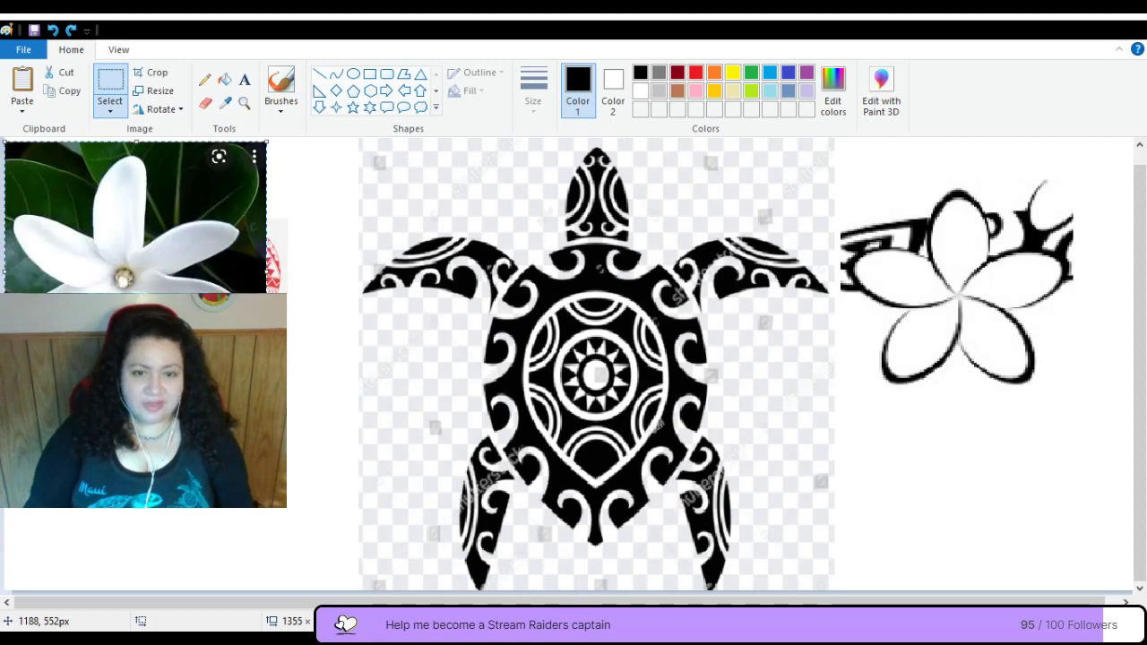
mouse_move(55, 263)
left_mouse_down()
mouse_move(941, 280)
mouse_move(886, 281)
left_mouse_up()
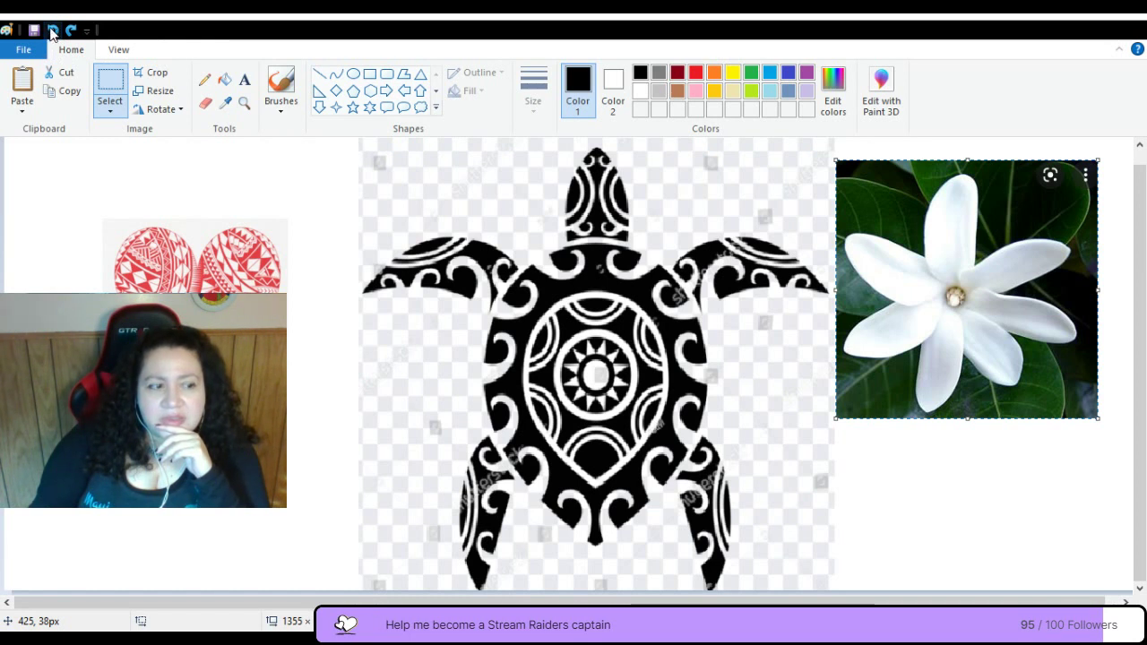
left_click(51, 31)
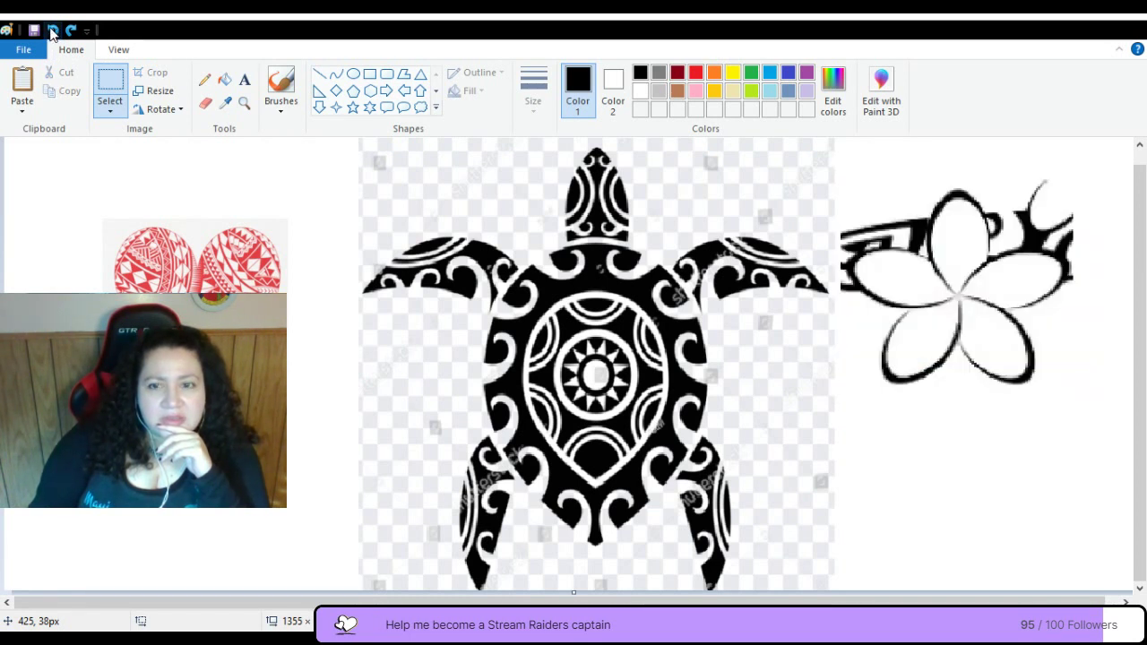
- Undo the old flower drawing, then paste the six-petal flower outline and place it in the blank area beside the turtle
left_click(52, 32)
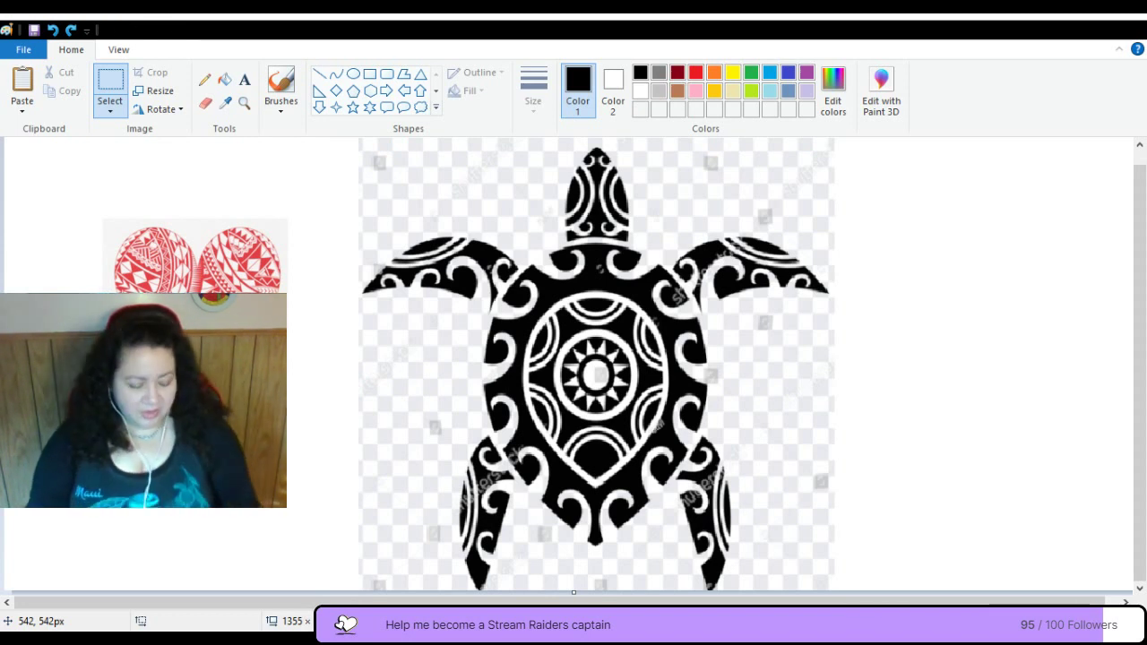
key("ctrl+v")
left_click_drag(96, 259, 923, 253)
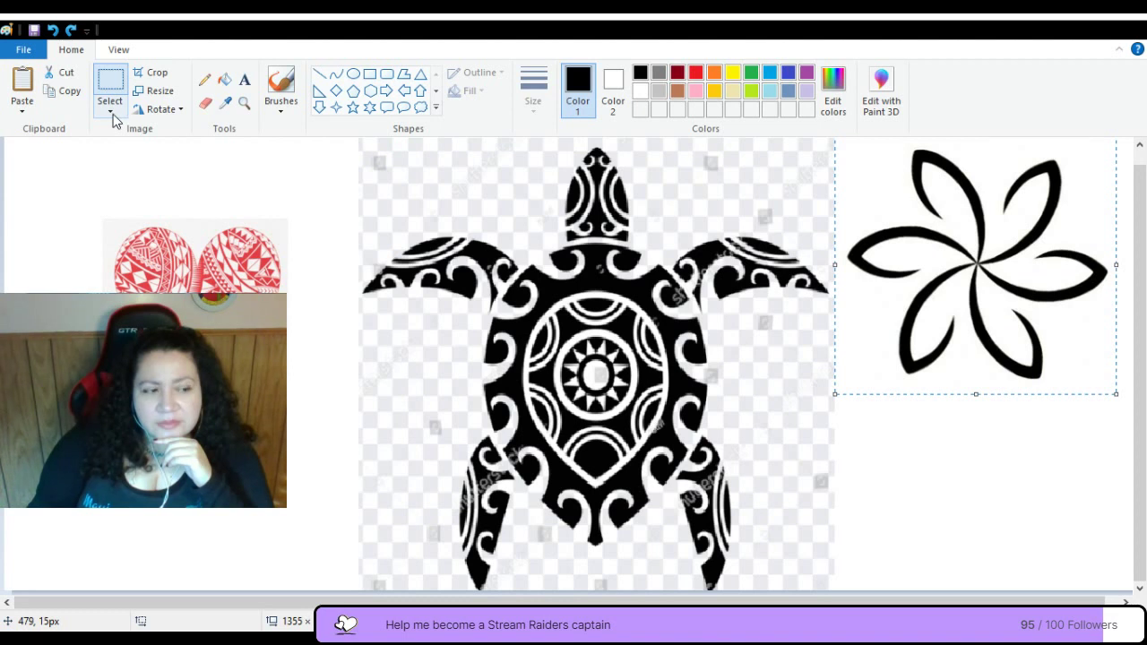
- Try cutting out the six-petal flower with a free-form selection and shrinking it to about 334 × 282 px, and undo the changes
left_click(130, 170)
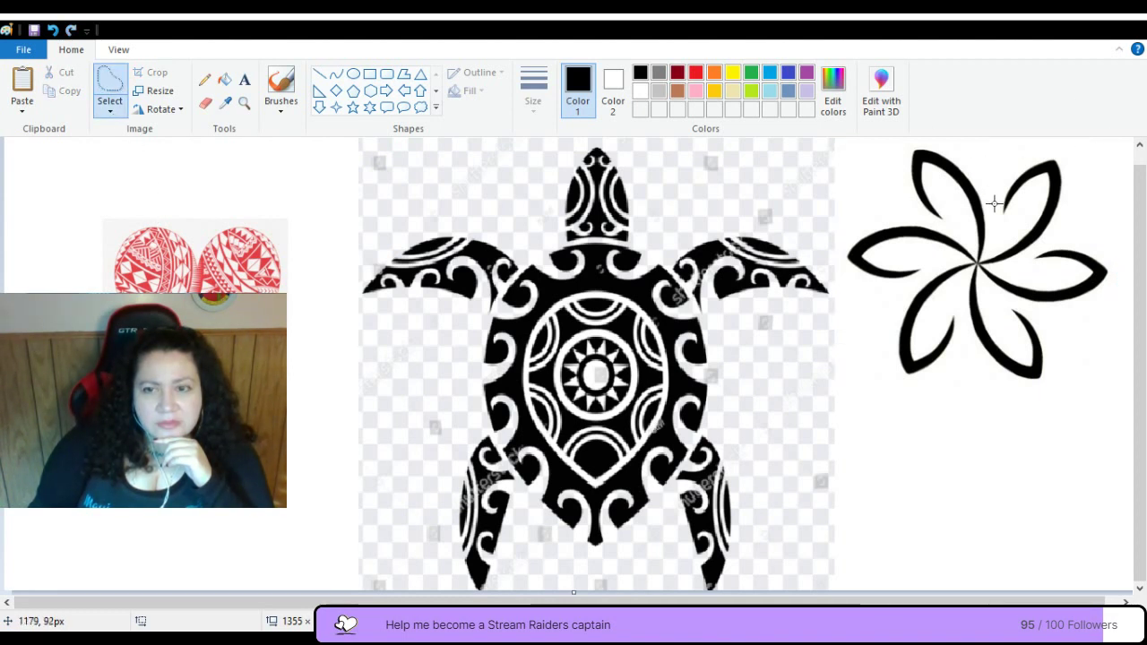
mouse_move(993, 219)
left_mouse_down()
mouse_move(1032, 152)
mouse_move(1042, 157)
mouse_move(1067, 168)
mouse_move(1073, 188)
mouse_move(1051, 243)
mouse_move(1144, 261)
mouse_move(1103, 309)
mouse_move(1031, 313)
mouse_move(1050, 348)
mouse_move(1047, 393)
mouse_move(982, 371)
mouse_move(966, 315)
mouse_move(935, 374)
mouse_move(909, 374)
mouse_move(875, 317)
mouse_move(917, 282)
mouse_move(863, 278)
mouse_move(846, 262)
mouse_move(853, 224)
mouse_move(923, 215)
mouse_move(912, 186)
mouse_move(919, 142)
mouse_move(964, 149)
mouse_move(993, 215)
left_mouse_up()
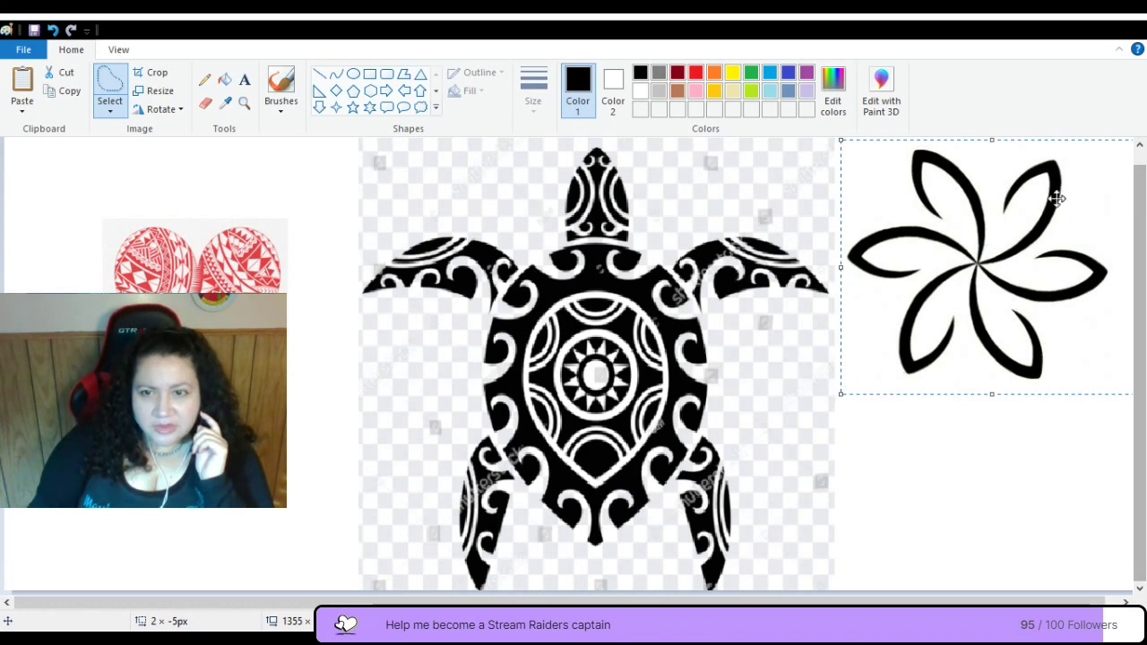
mouse_move(992, 239)
left_mouse_down()
mouse_move(899, 256)
mouse_move(594, 370)
mouse_move(632, 369)
mouse_move(1025, 251)
mouse_move(1005, 248)
left_mouse_up()
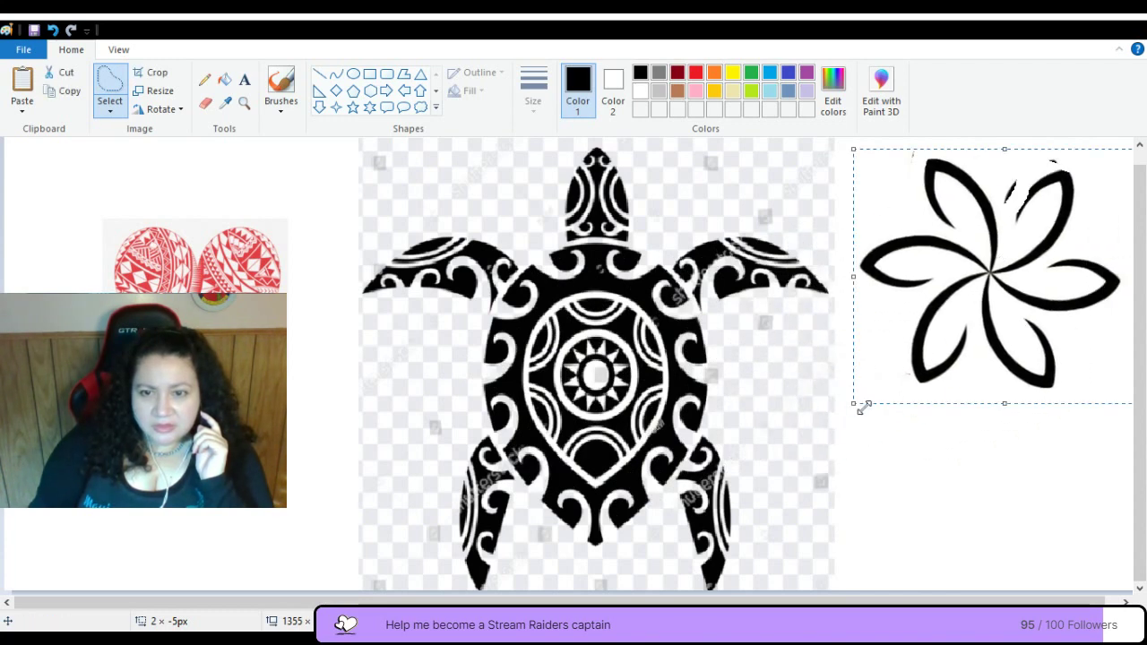
left_click_drag(854, 405, 883, 359)
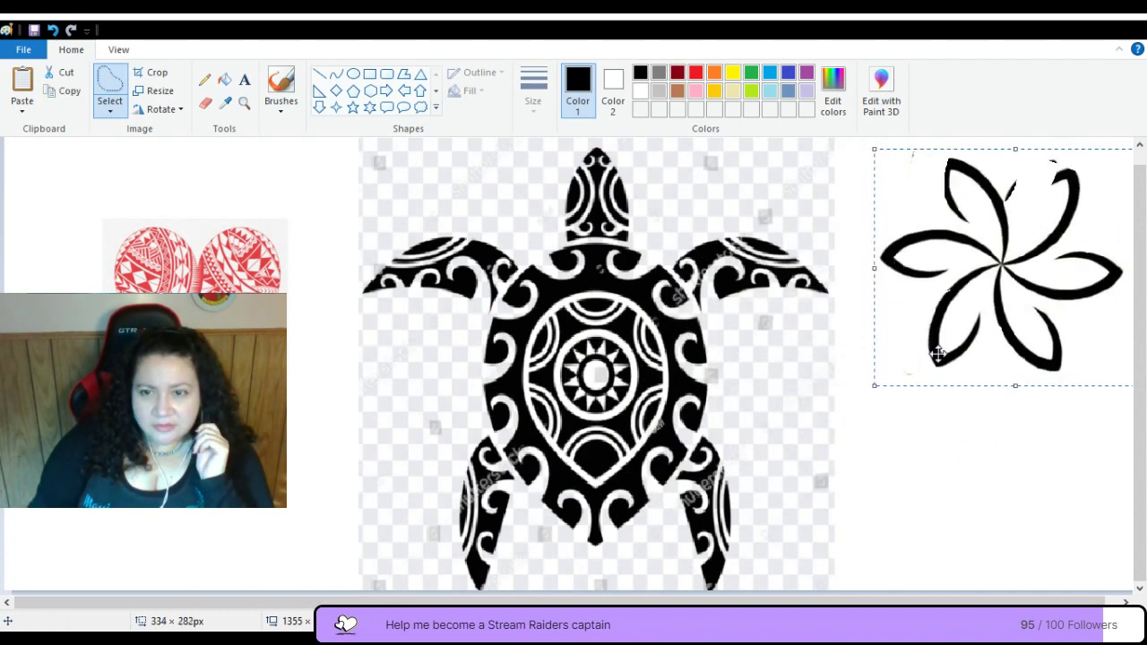
mouse_move(1031, 284)
left_mouse_down()
mouse_move(627, 385)
mouse_move(665, 393)
mouse_move(638, 386)
mouse_move(1086, 307)
mouse_move(1050, 282)
left_mouse_up()
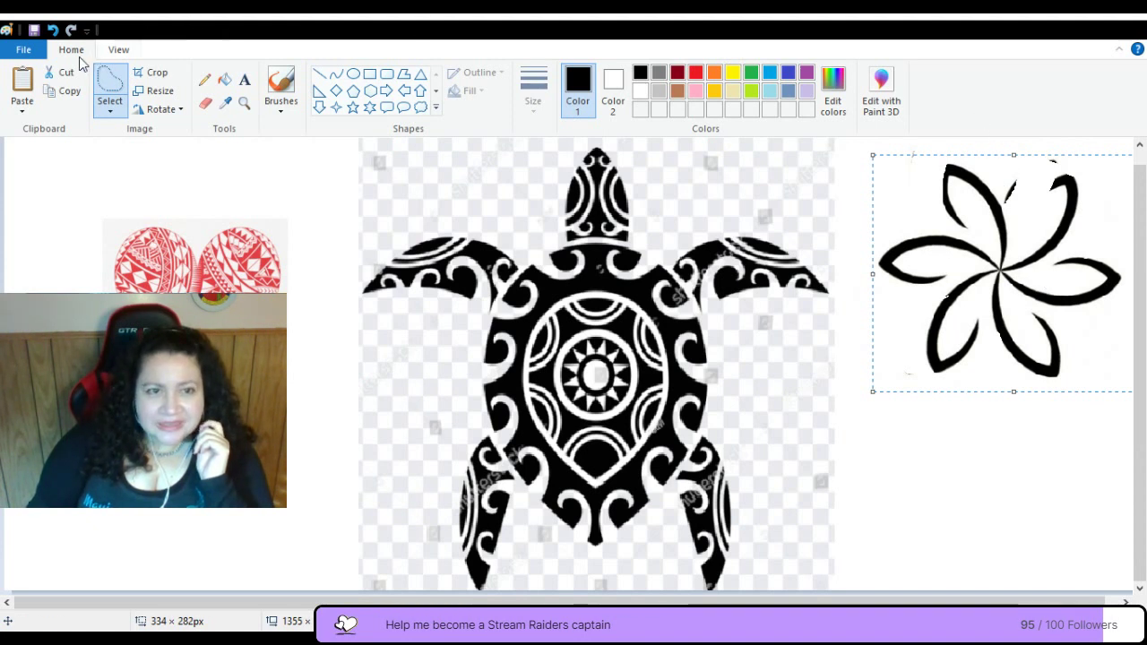
left_click(52, 32)
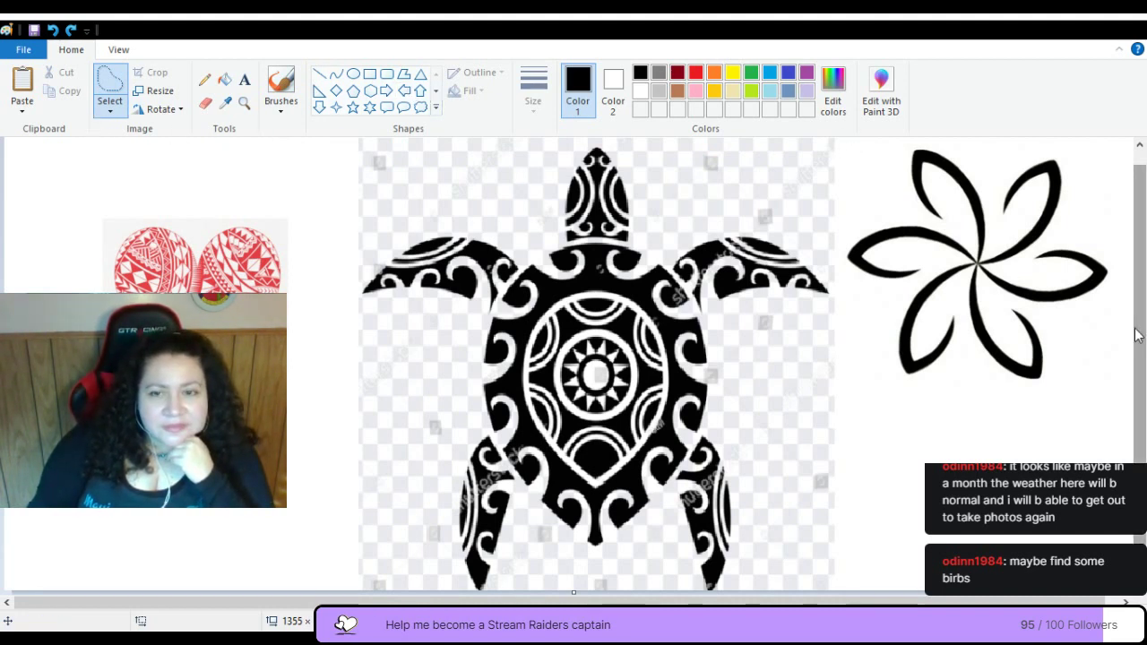
left_click(51, 30)
left_click(70, 30)
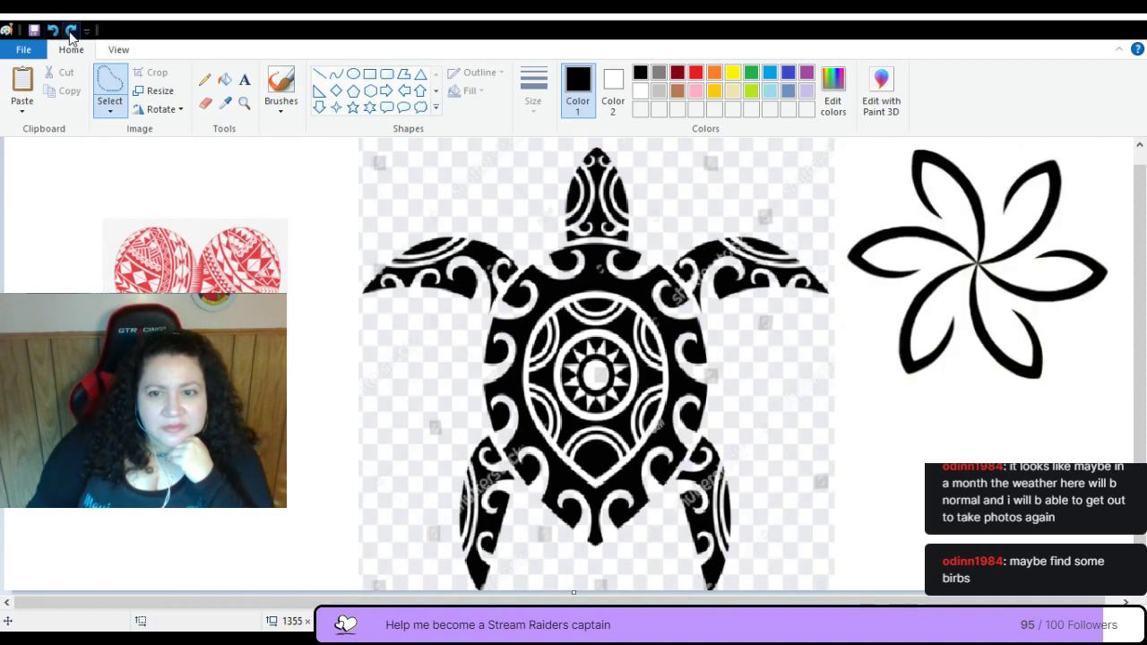
- Select the six-petal flower with a rectangular selection, shrink it to about 267 × 253 px and reposition it in the blank area
left_click(854, 386)
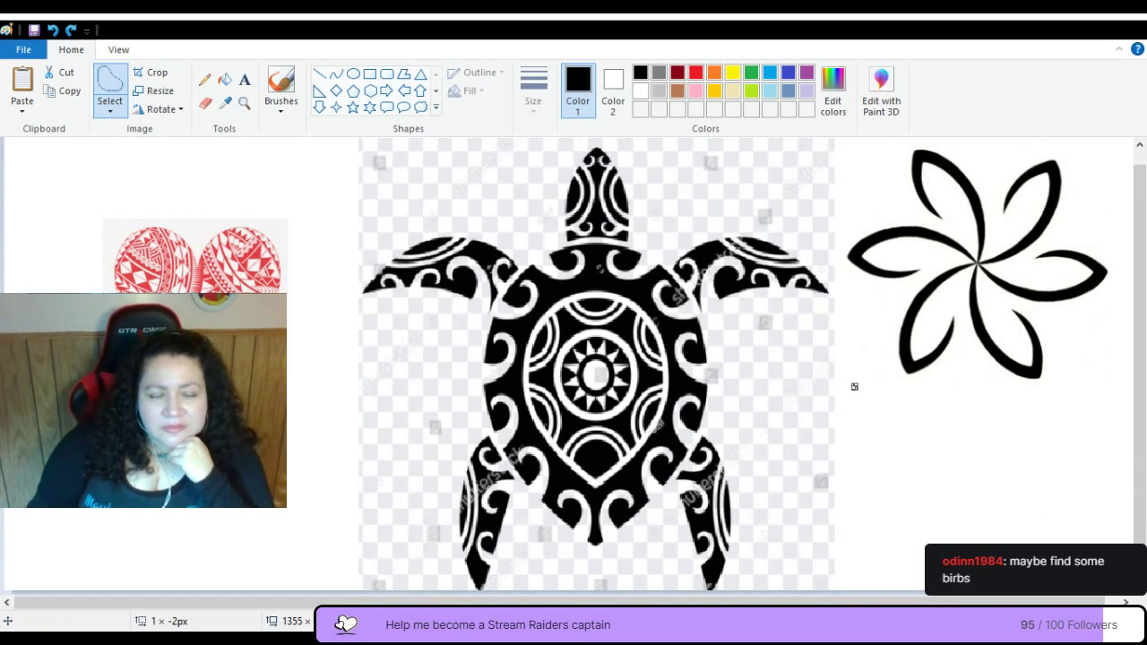
left_click(110, 80)
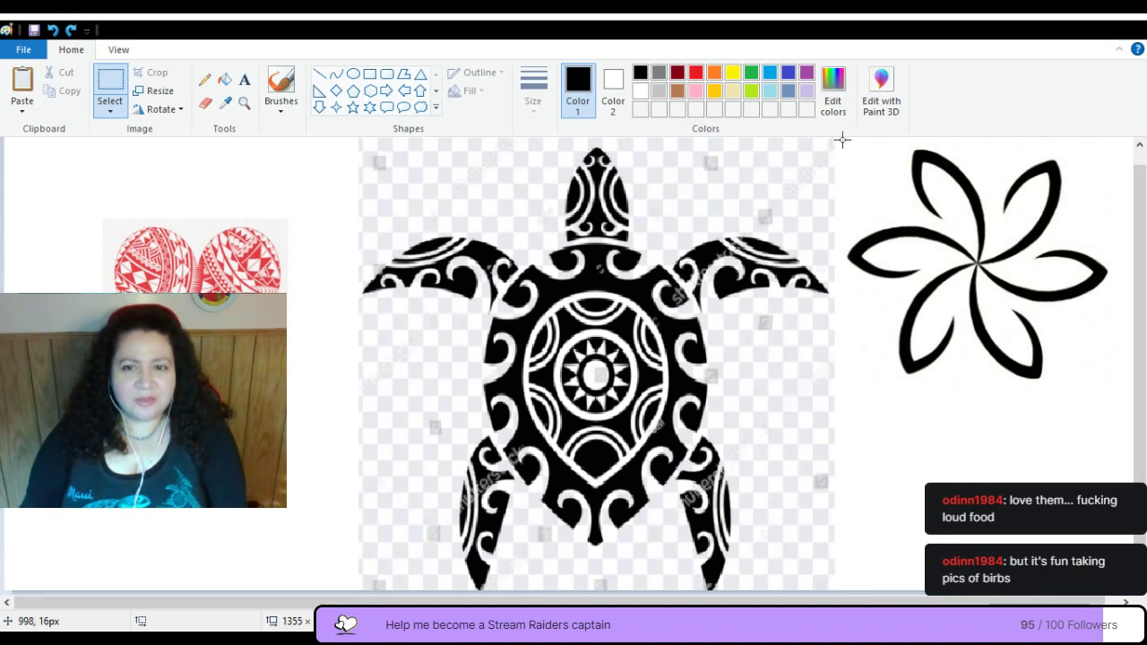
left_click_drag(843, 140, 1086, 363)
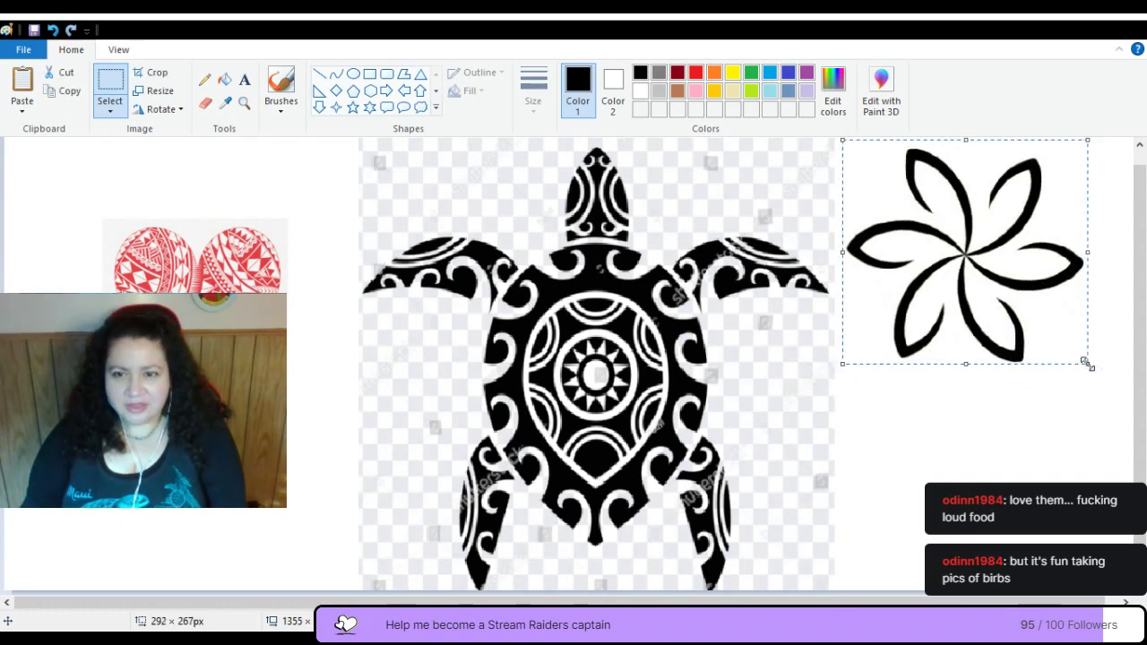
mouse_move(1008, 271)
left_mouse_down()
mouse_move(578, 395)
mouse_move(654, 409)
mouse_move(980, 341)
mouse_move(1016, 264)
mouse_move(1010, 284)
left_mouse_up()
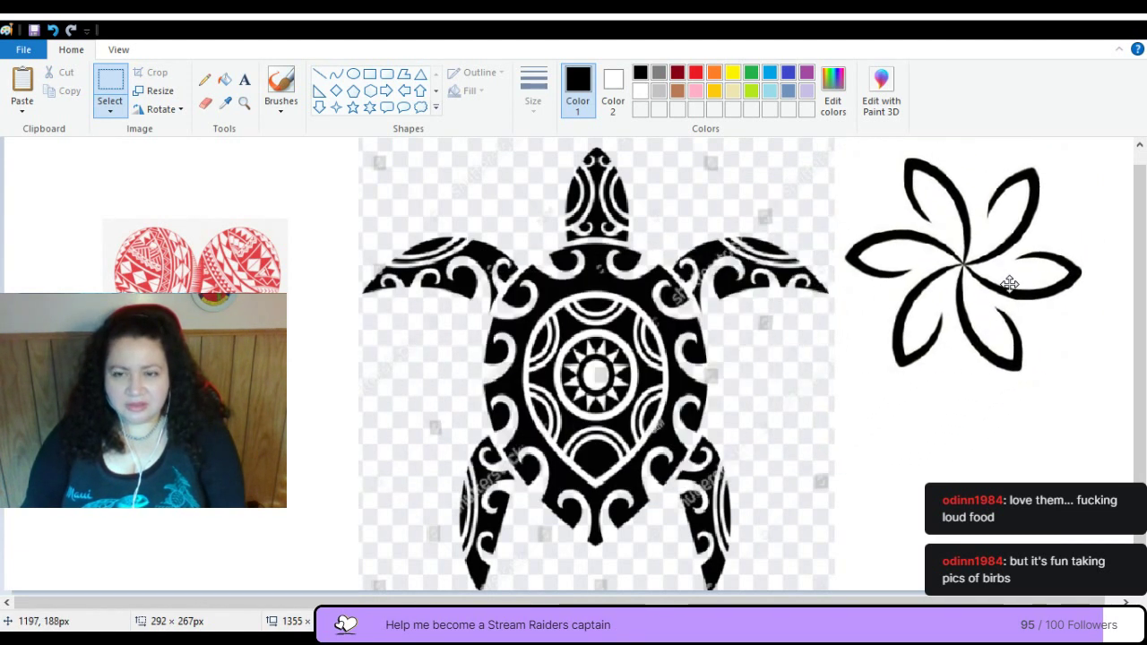
left_click_drag(1085, 375, 1065, 362)
mouse_move(981, 269)
left_mouse_down()
mouse_move(621, 386)
mouse_move(1111, 330)
mouse_move(1013, 265)
mouse_move(999, 275)
left_mouse_up()
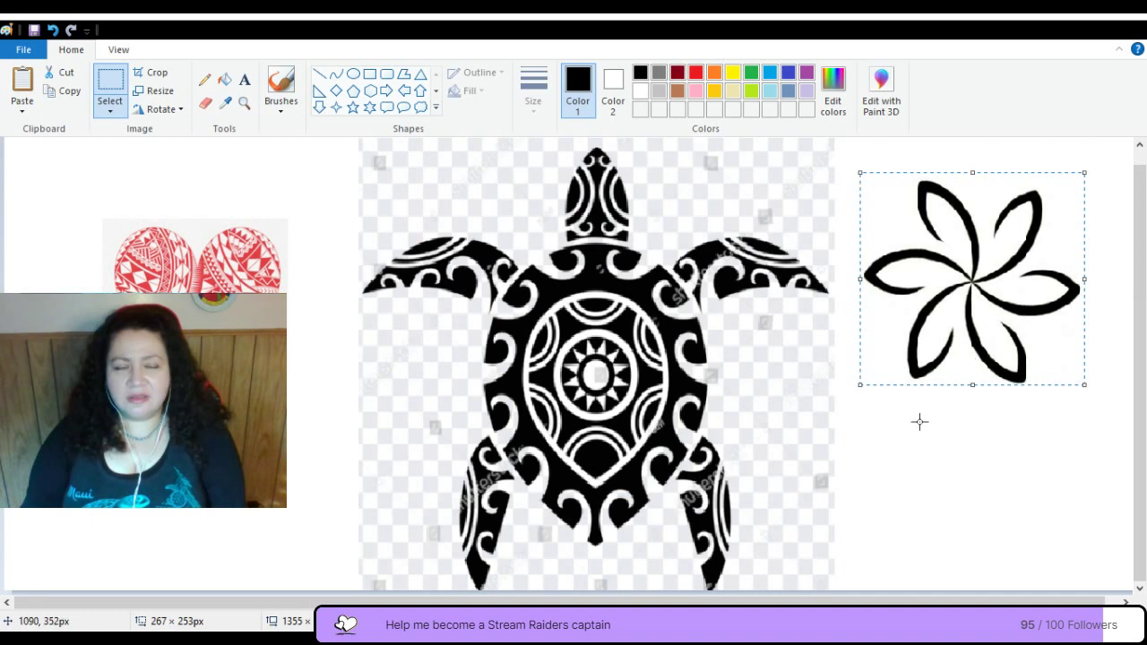
left_click(975, 454)
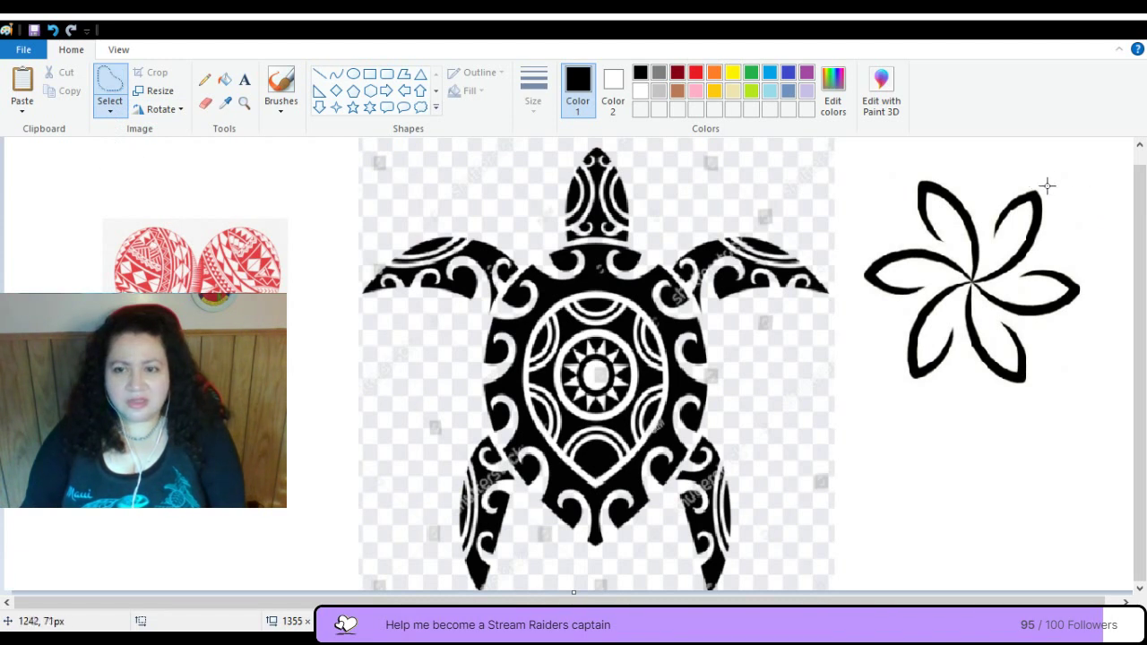
- Try the flower over the turtle's shell using a loose free-form cut-out and undo the placement
mouse_move(1046, 187)
left_mouse_down()
mouse_move(925, 166)
mouse_move(858, 229)
mouse_move(851, 277)
mouse_move(913, 397)
mouse_move(997, 406)
mouse_move(1036, 391)
mouse_move(1067, 355)
mouse_move(1092, 283)
mouse_move(1042, 184)
left_mouse_up()
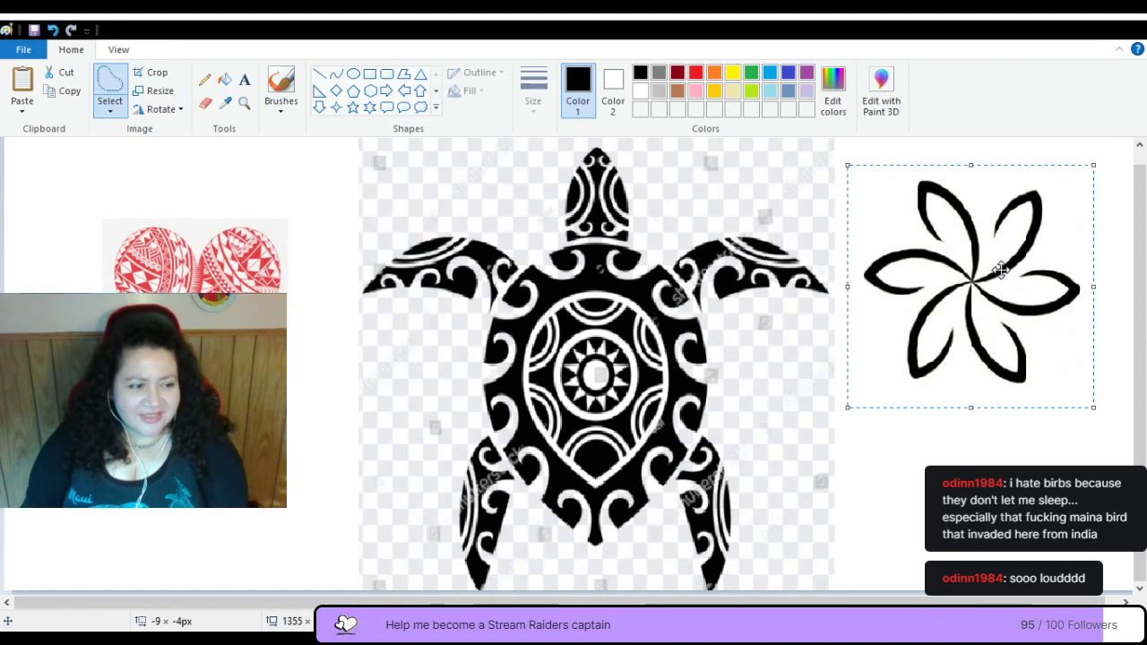
left_click_drag(1001, 267, 621, 362)
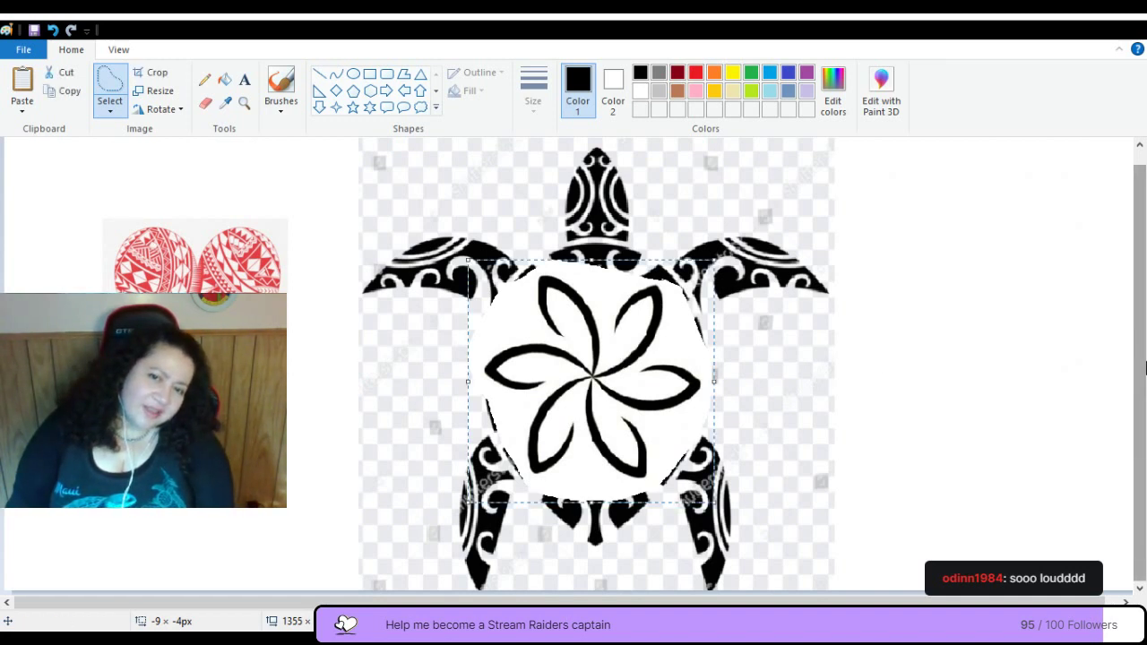
left_click(1091, 313)
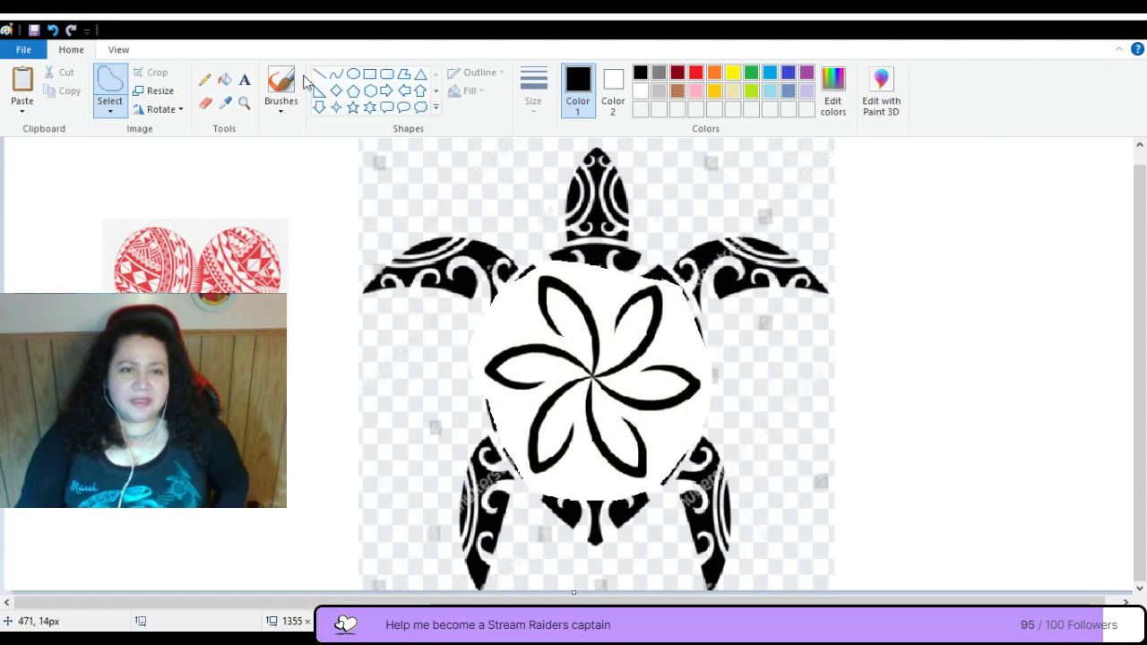
left_click(53, 31)
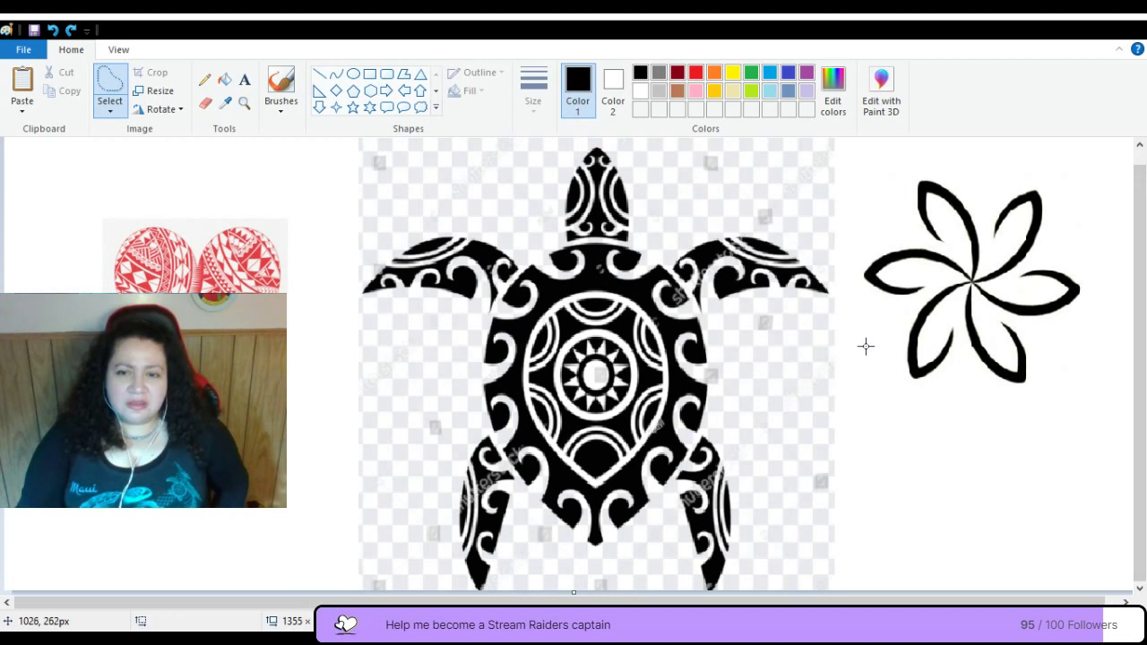
- Outline the flower more closely with a free-form selection and shrink it to about 257 × 254 px
left_click(109, 113)
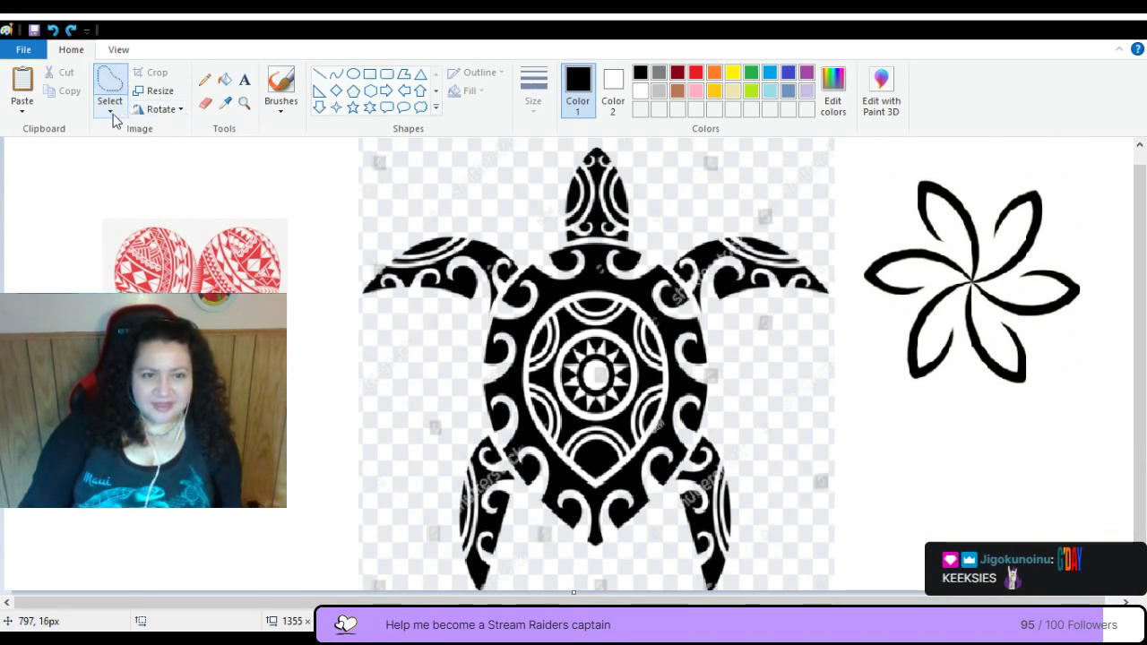
left_click(113, 113)
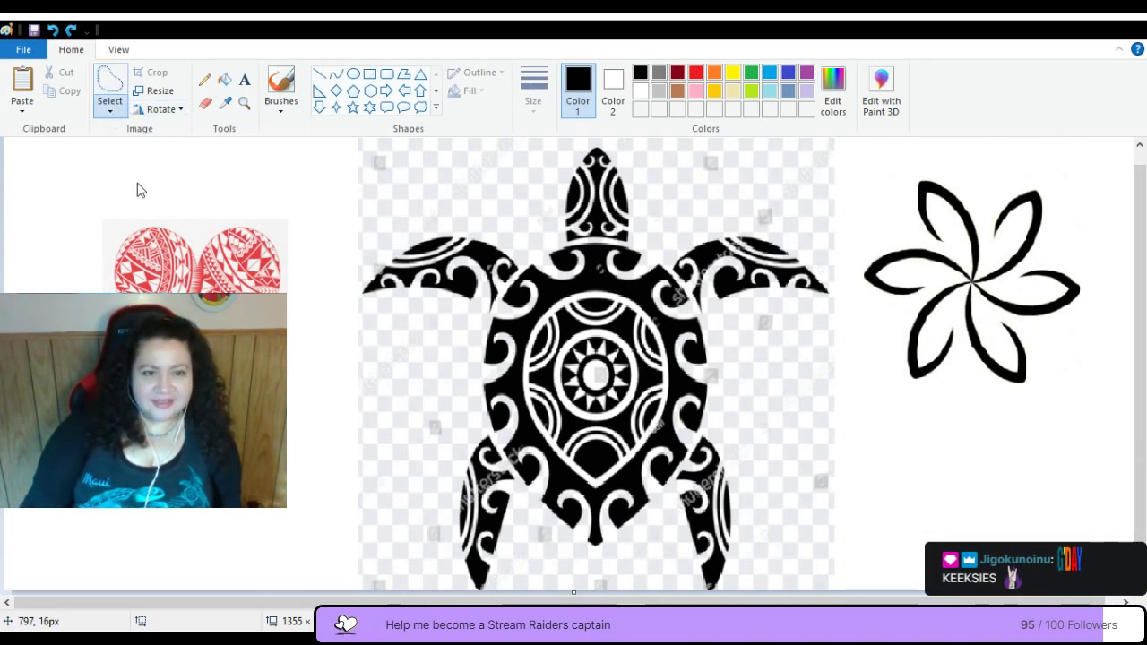
mouse_move(1043, 184)
left_mouse_down()
mouse_move(921, 170)
mouse_move(877, 234)
mouse_move(859, 288)
mouse_move(896, 324)
mouse_move(910, 401)
mouse_move(956, 378)
mouse_move(997, 396)
mouse_move(1043, 365)
left_mouse_up()
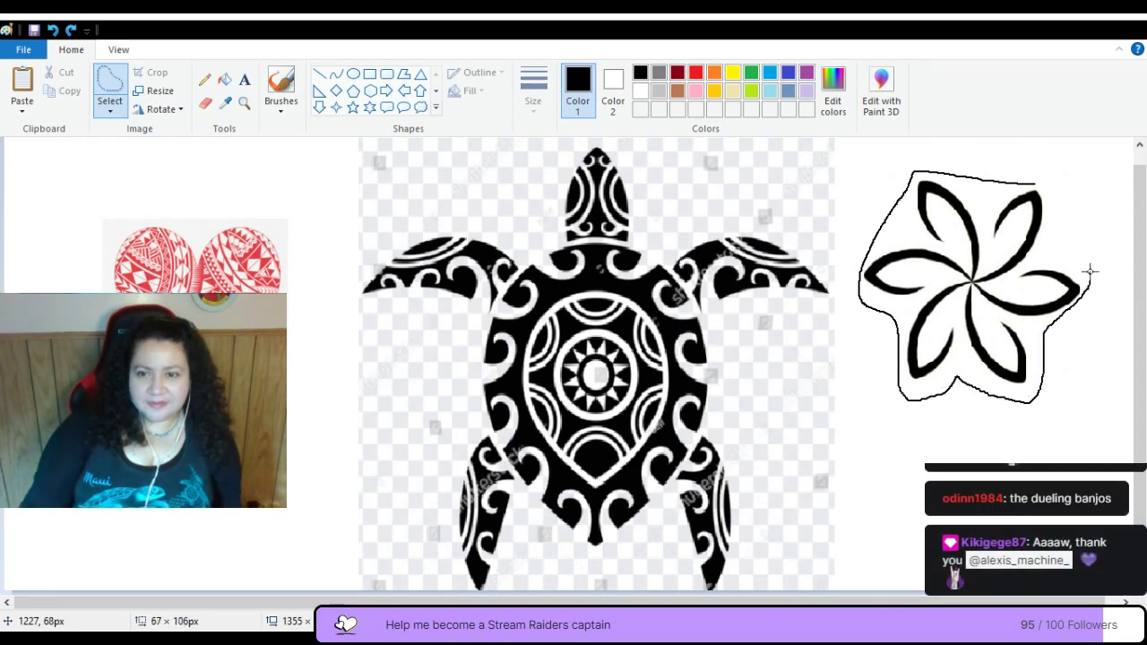
mouse_move(1090, 271)
left_mouse_down()
mouse_move(1058, 199)
mouse_move(1033, 184)
left_mouse_up()
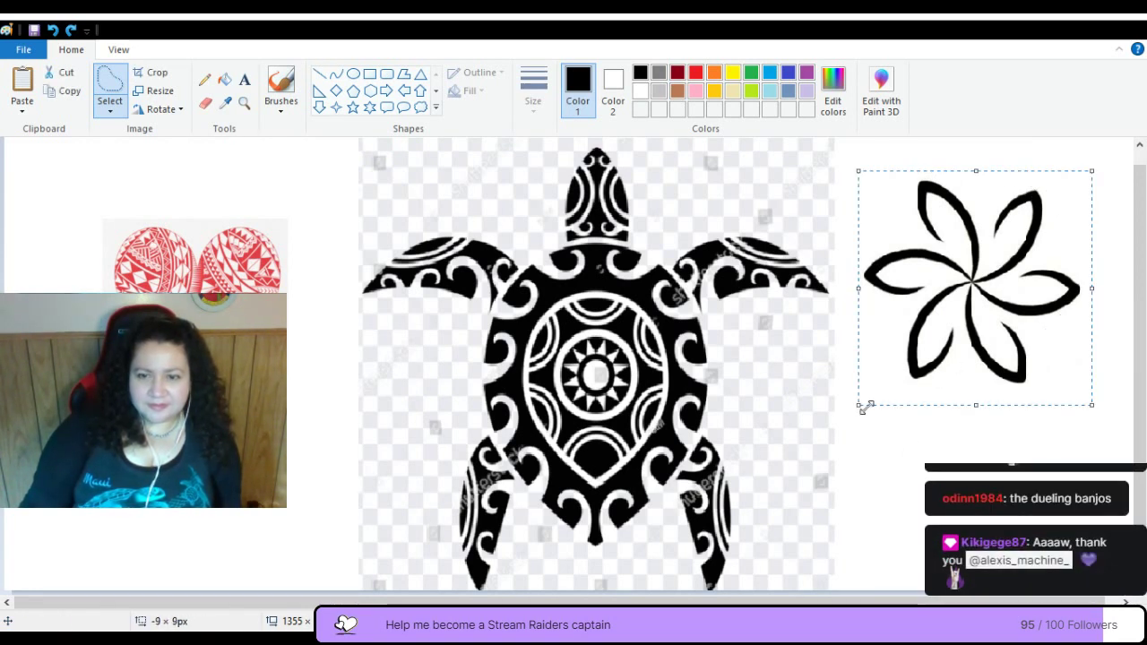
left_click_drag(861, 402, 875, 384)
- Try the smaller flower over the turtle's shell, return it to the blank area beside the turtle and deselect it
left_click_drag(985, 265, 604, 370)
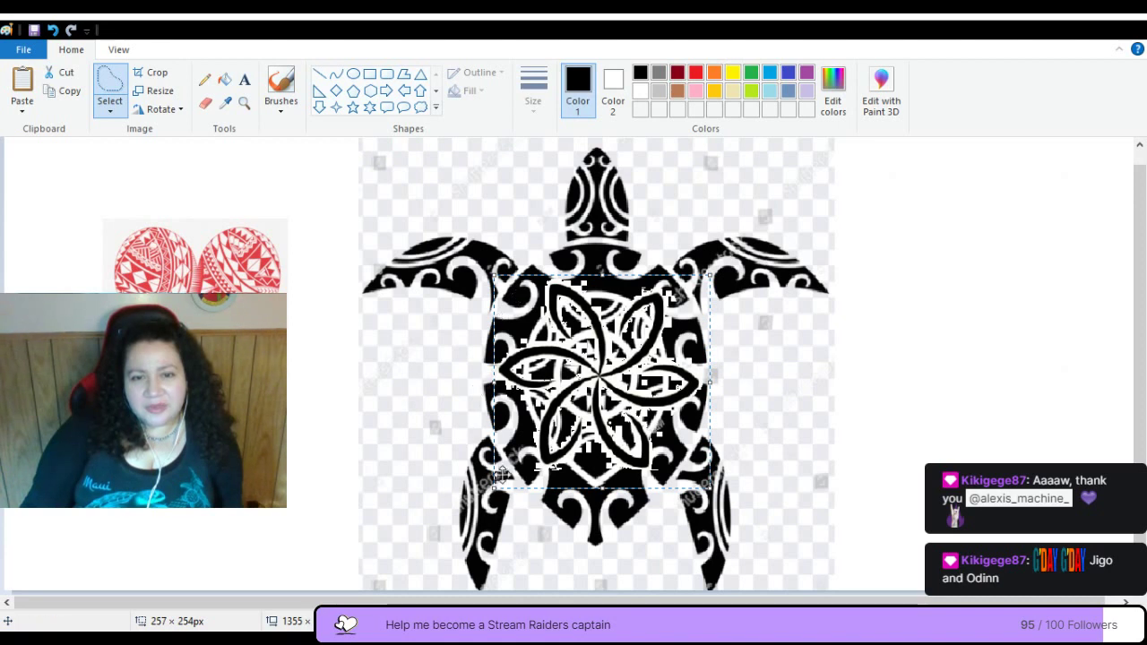
left_click_drag(525, 371, 937, 345)
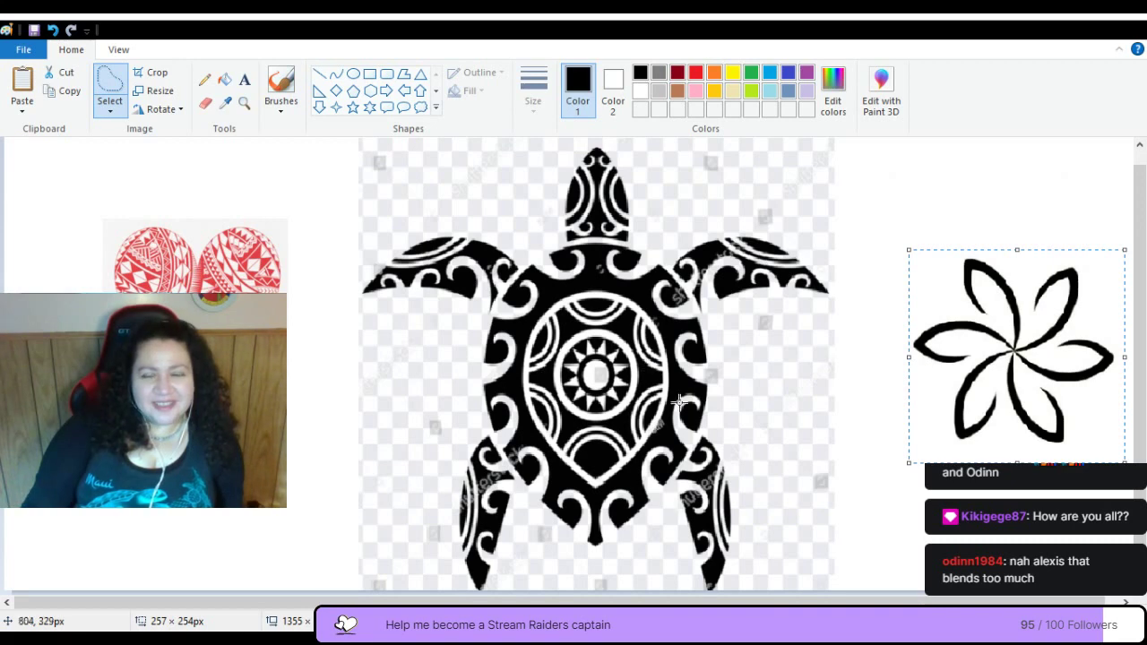
left_click_drag(1031, 356, 977, 310)
left_click(1128, 496)
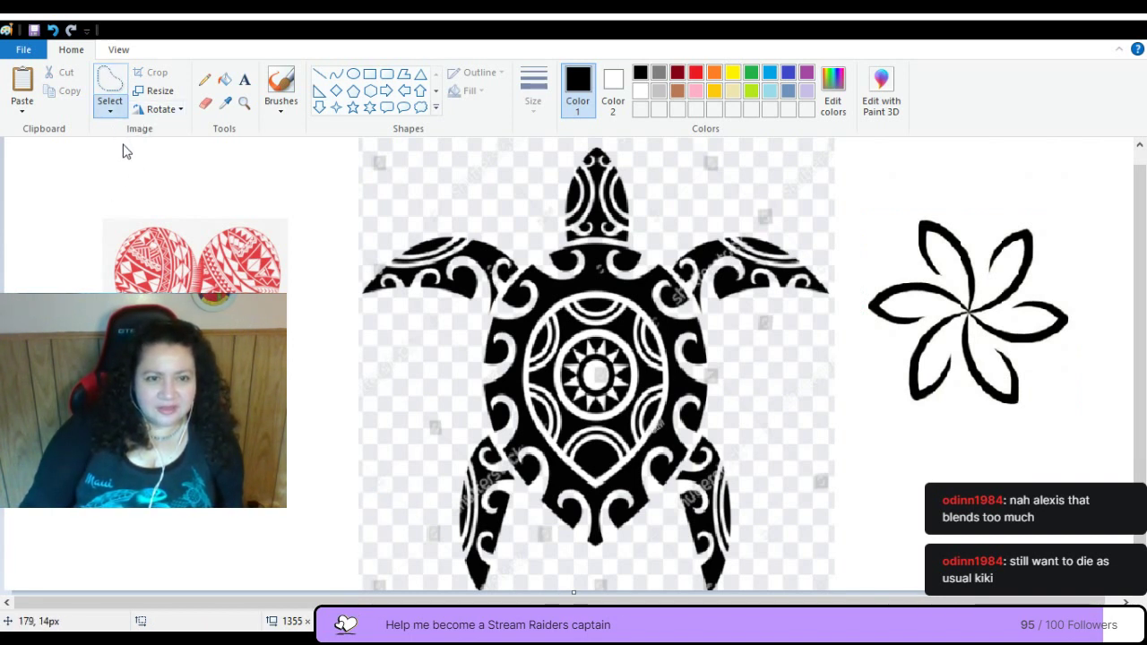
- Cut out the smaller flower with a wide free-form selection including its white surroundings and place it over the middle of the turtle's shell
left_click(110, 83)
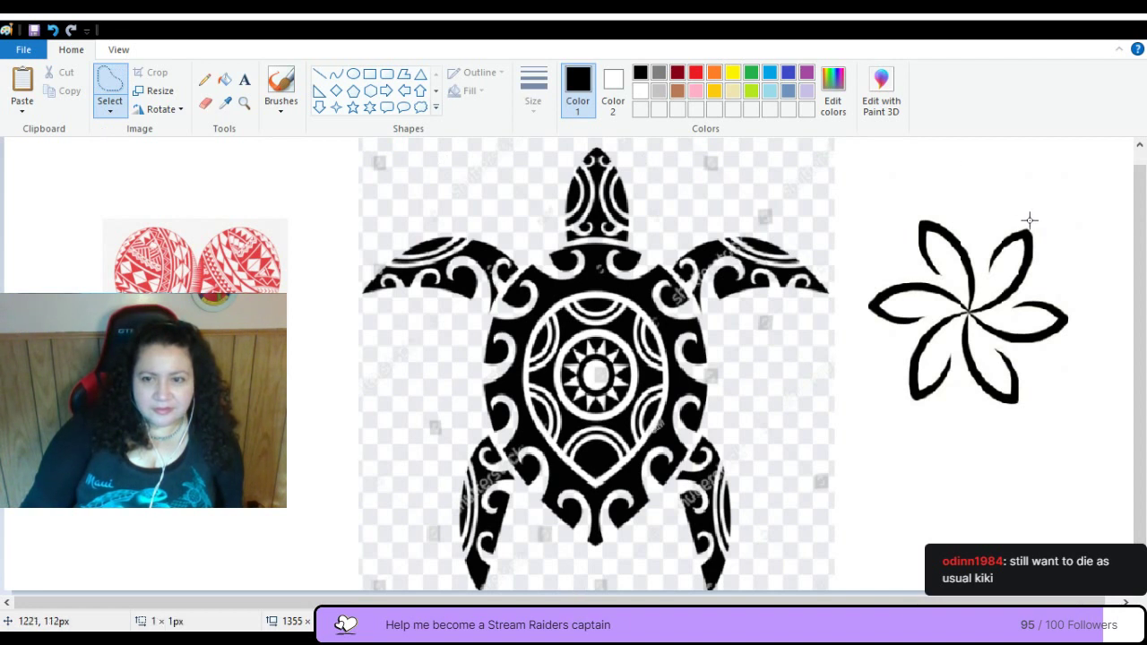
mouse_move(1030, 220)
left_mouse_down()
mouse_move(917, 208)
mouse_move(878, 238)
mouse_move(860, 267)
mouse_move(857, 315)
mouse_move(898, 409)
mouse_move(994, 445)
mouse_move(1043, 432)
mouse_move(1083, 321)
mouse_move(1074, 267)
mouse_move(1015, 220)
left_mouse_up()
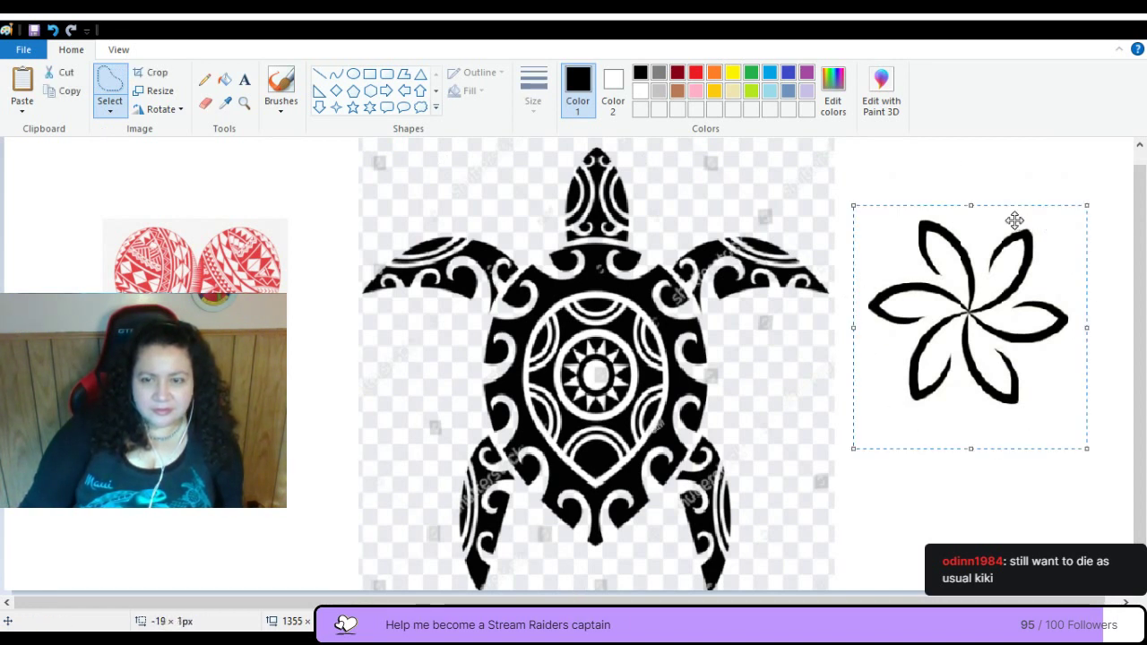
left_click_drag(972, 302, 598, 366)
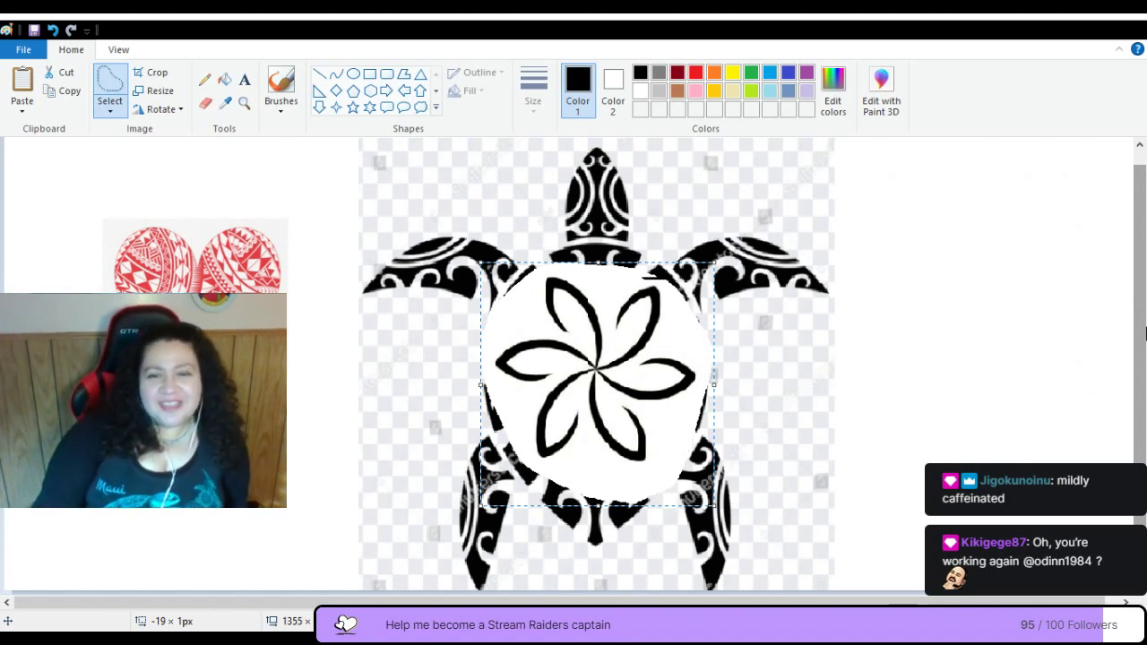
- Deselect the flower on the turtle's shell and outline the red patterned heart with a free-form selection
left_click(893, 331)
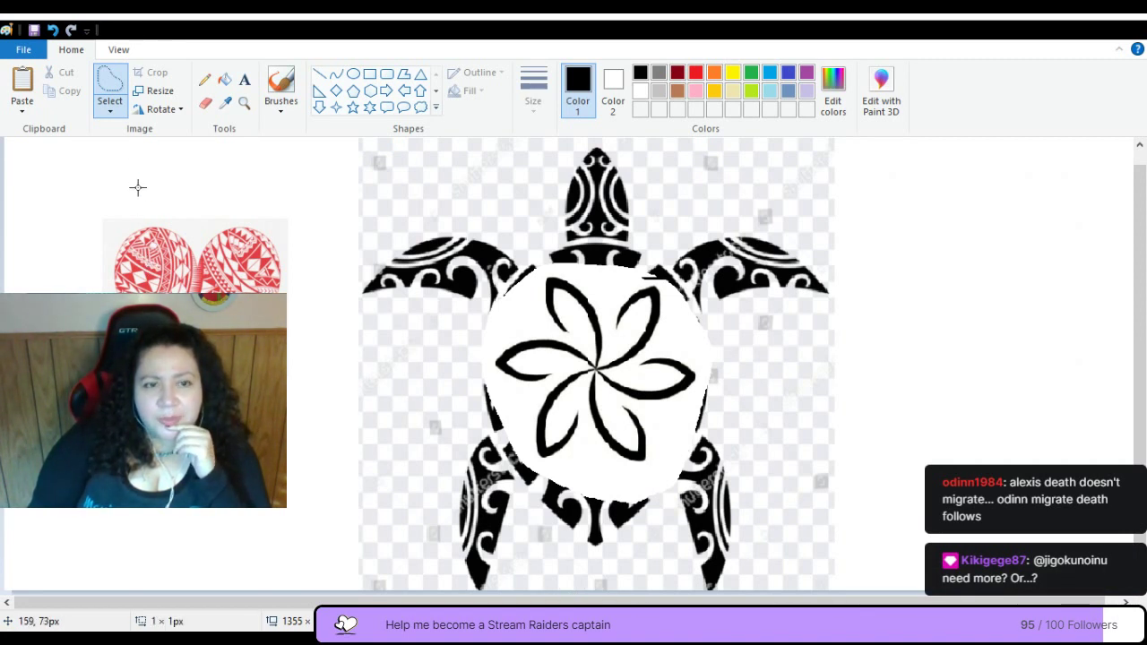
left_click(108, 115)
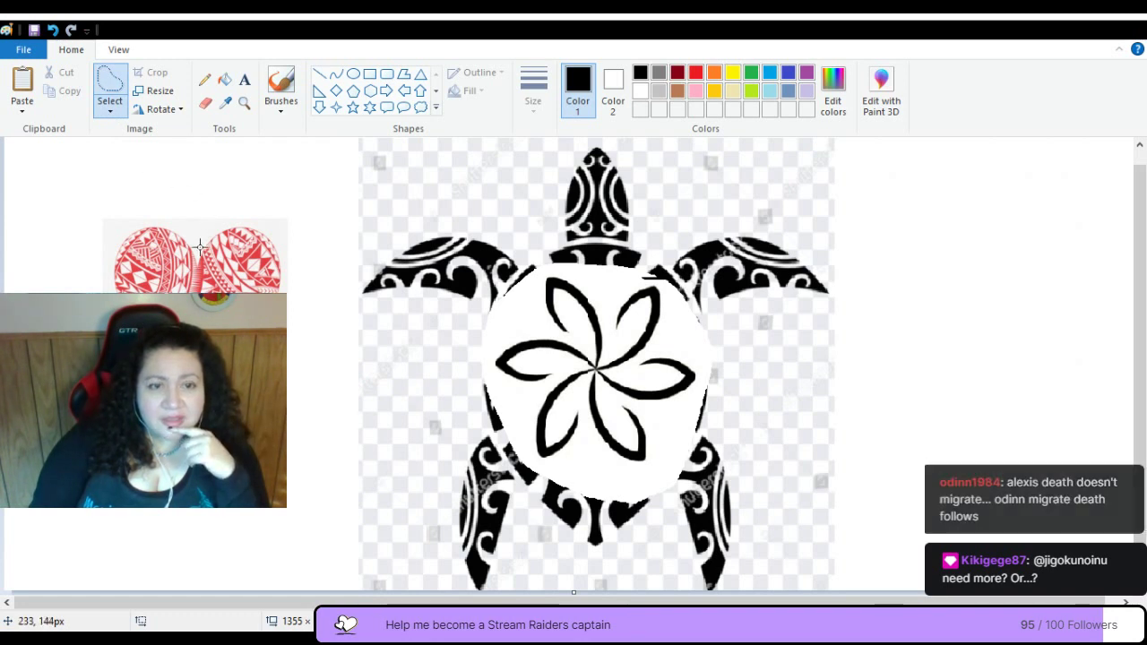
mouse_move(199, 248)
left_mouse_down()
mouse_move(161, 219)
mouse_move(126, 223)
mouse_move(106, 296)
mouse_move(175, 380)
mouse_move(232, 391)
mouse_move(279, 359)
mouse_move(289, 269)
mouse_move(278, 215)
mouse_move(203, 235)
mouse_move(190, 251)
left_mouse_up()
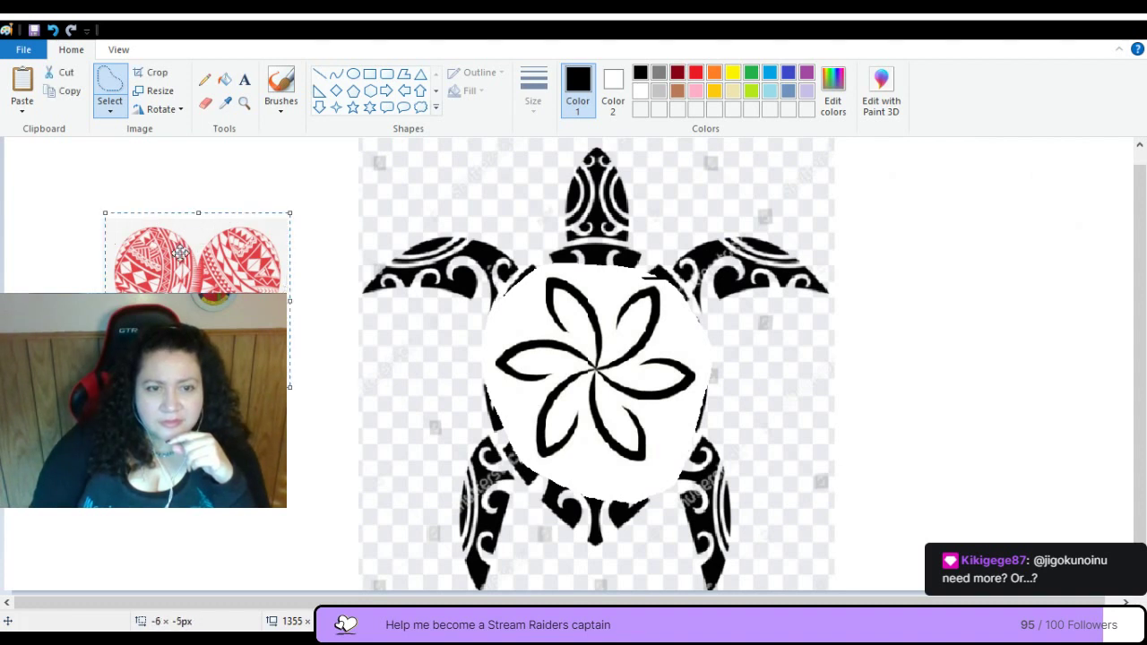
- Shrink the selected red heart to about 97 × 87 px and place it over the centre of the six-petal flower
left_click_drag(105, 387, 151, 325)
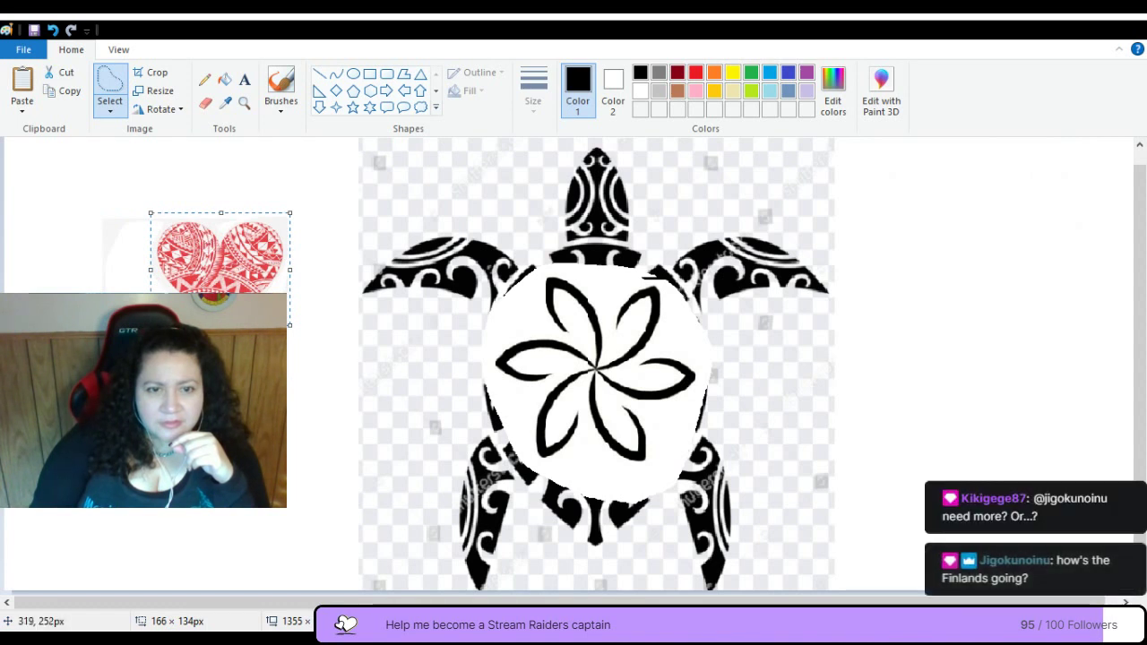
left_click_drag(289, 324, 268, 288)
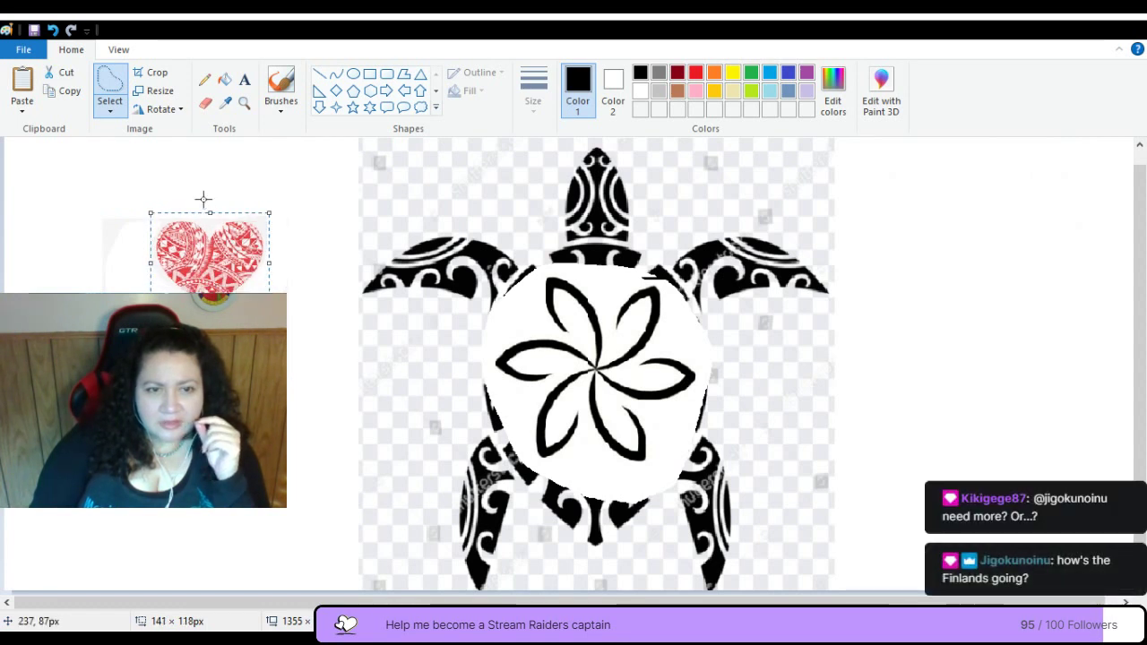
left_click_drag(209, 213, 207, 223)
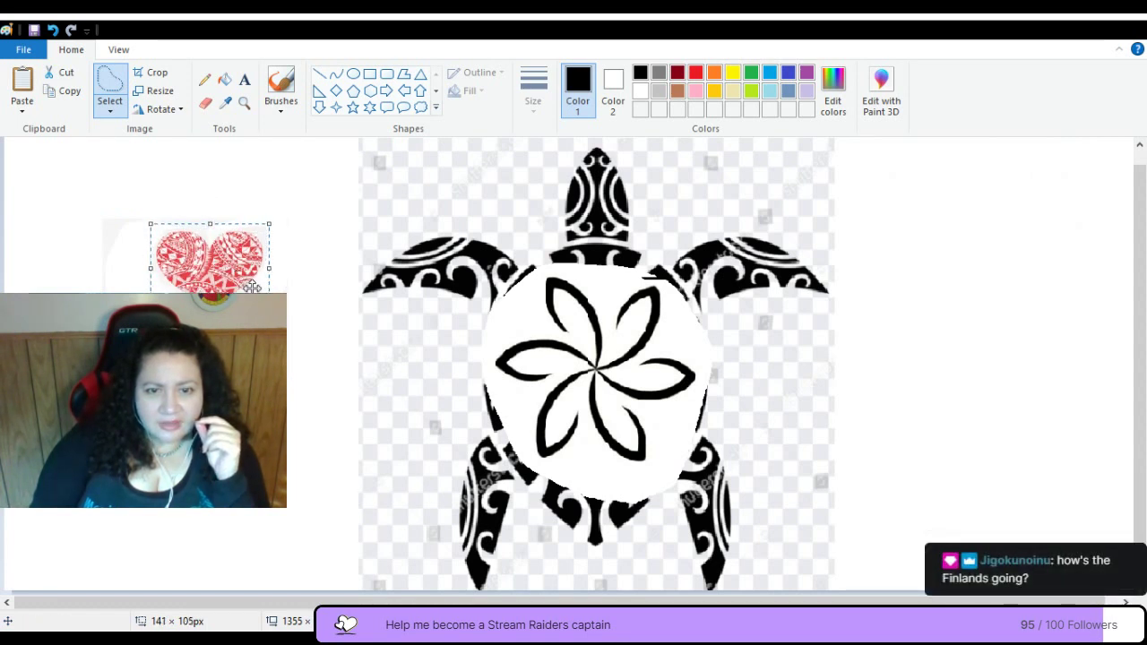
left_click_drag(269, 315, 232, 307)
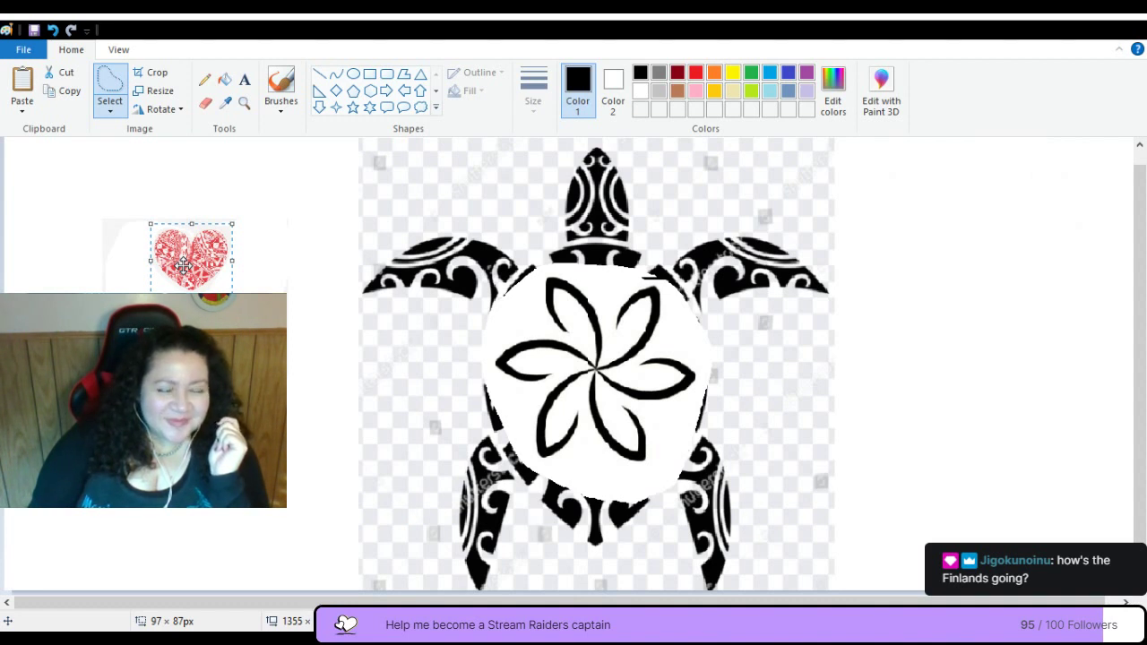
left_click_drag(172, 258, 574, 367)
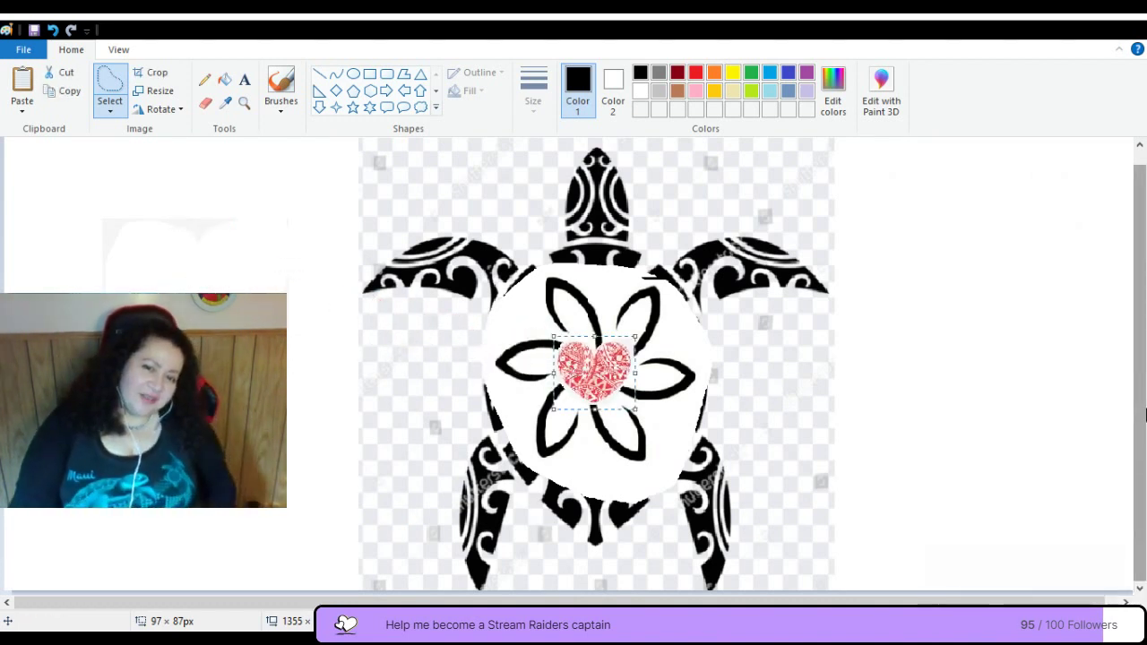